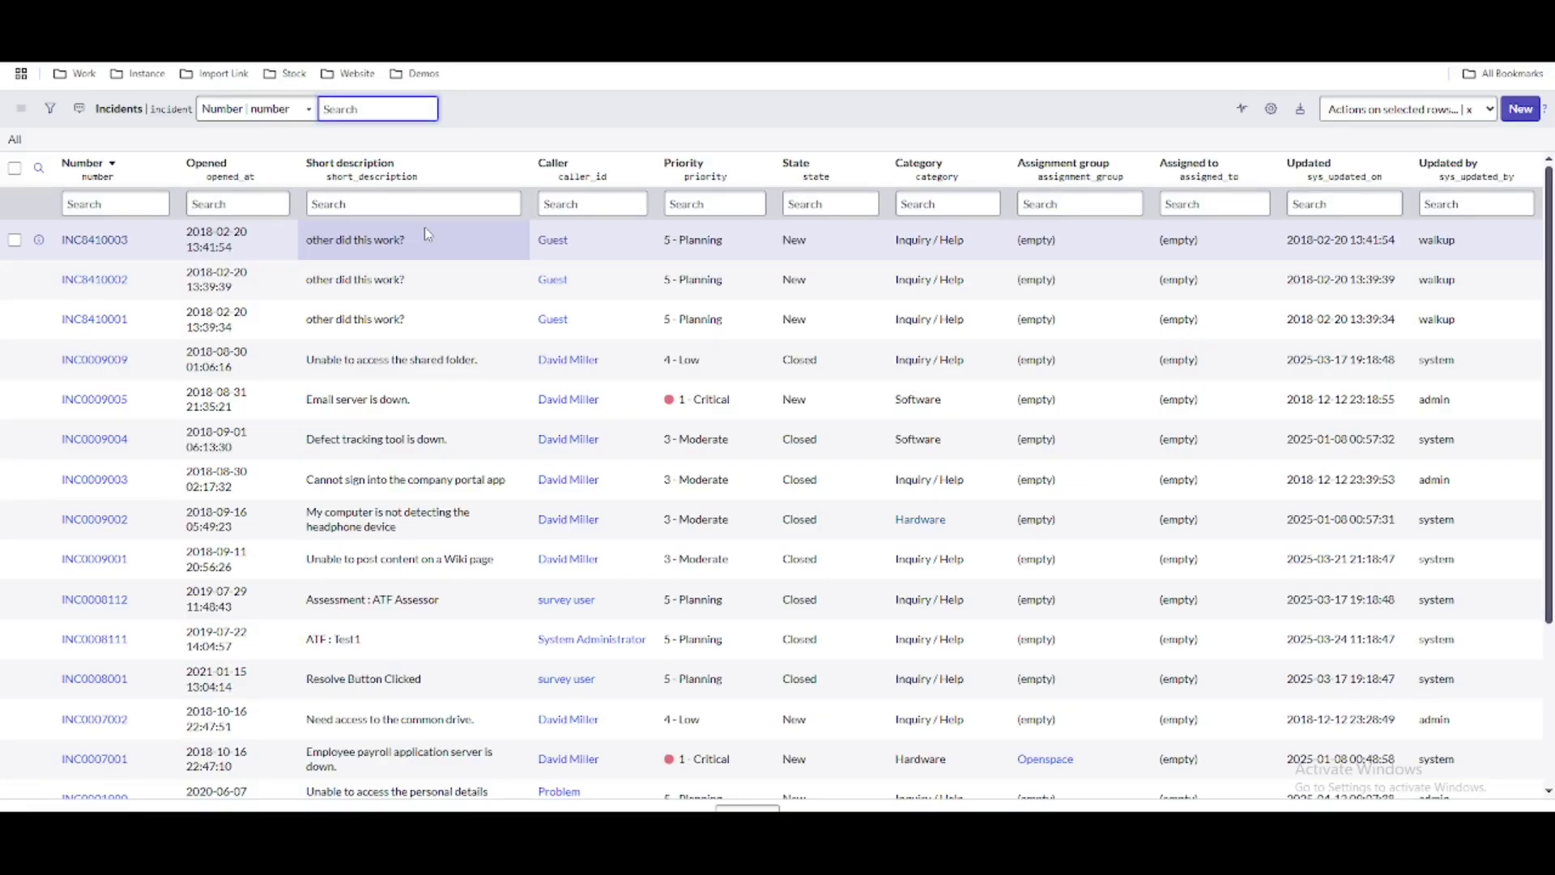
Open the incident list's filter builder and add the condition State is Closed.
click(49, 113)
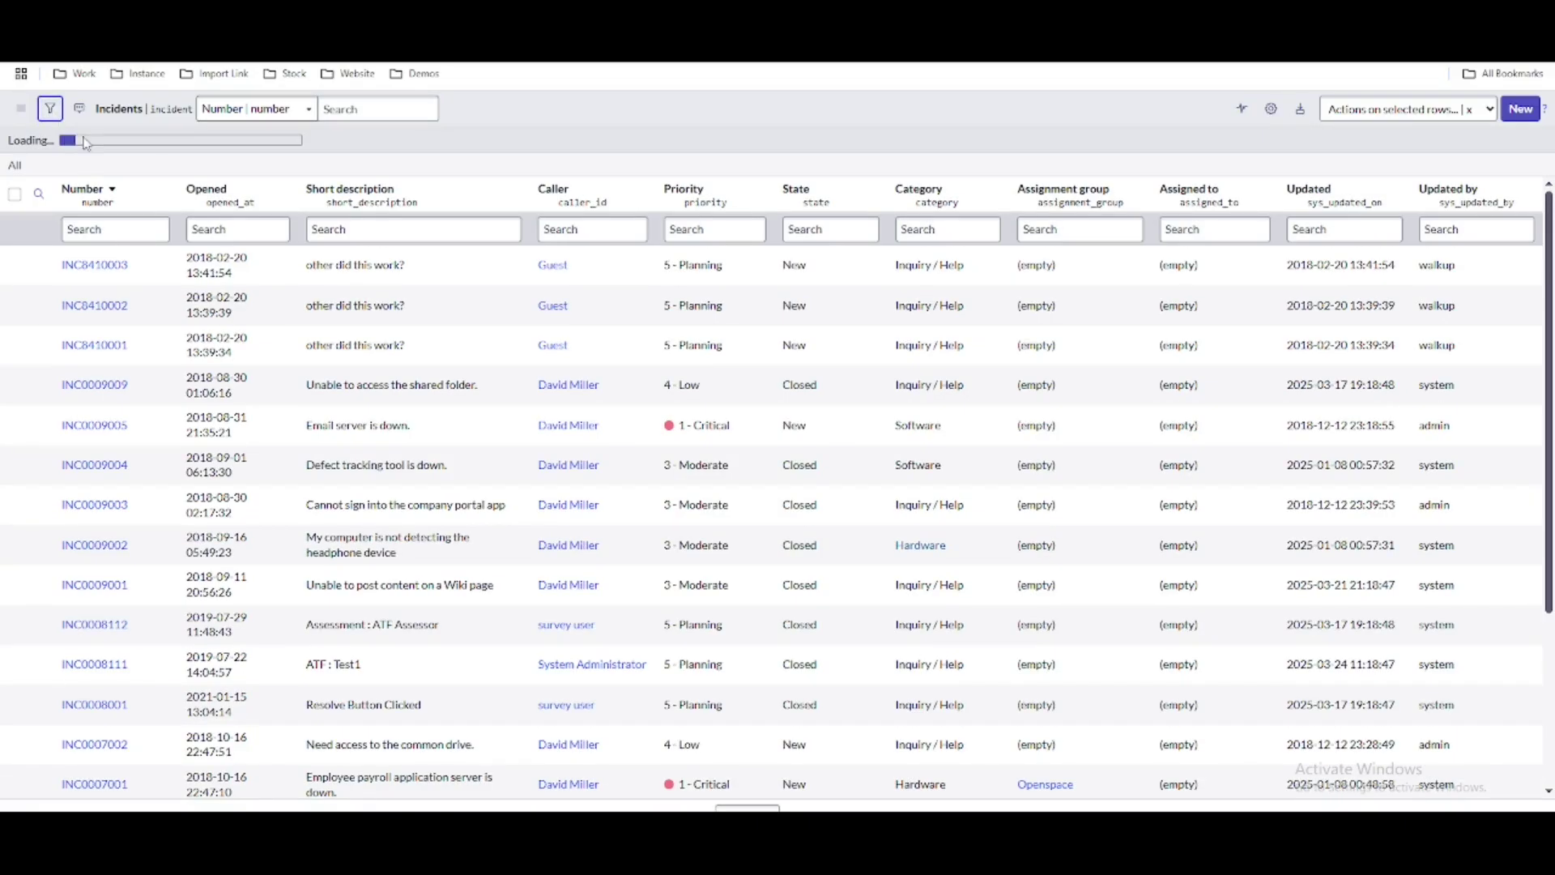
click(146, 185)
text(state)
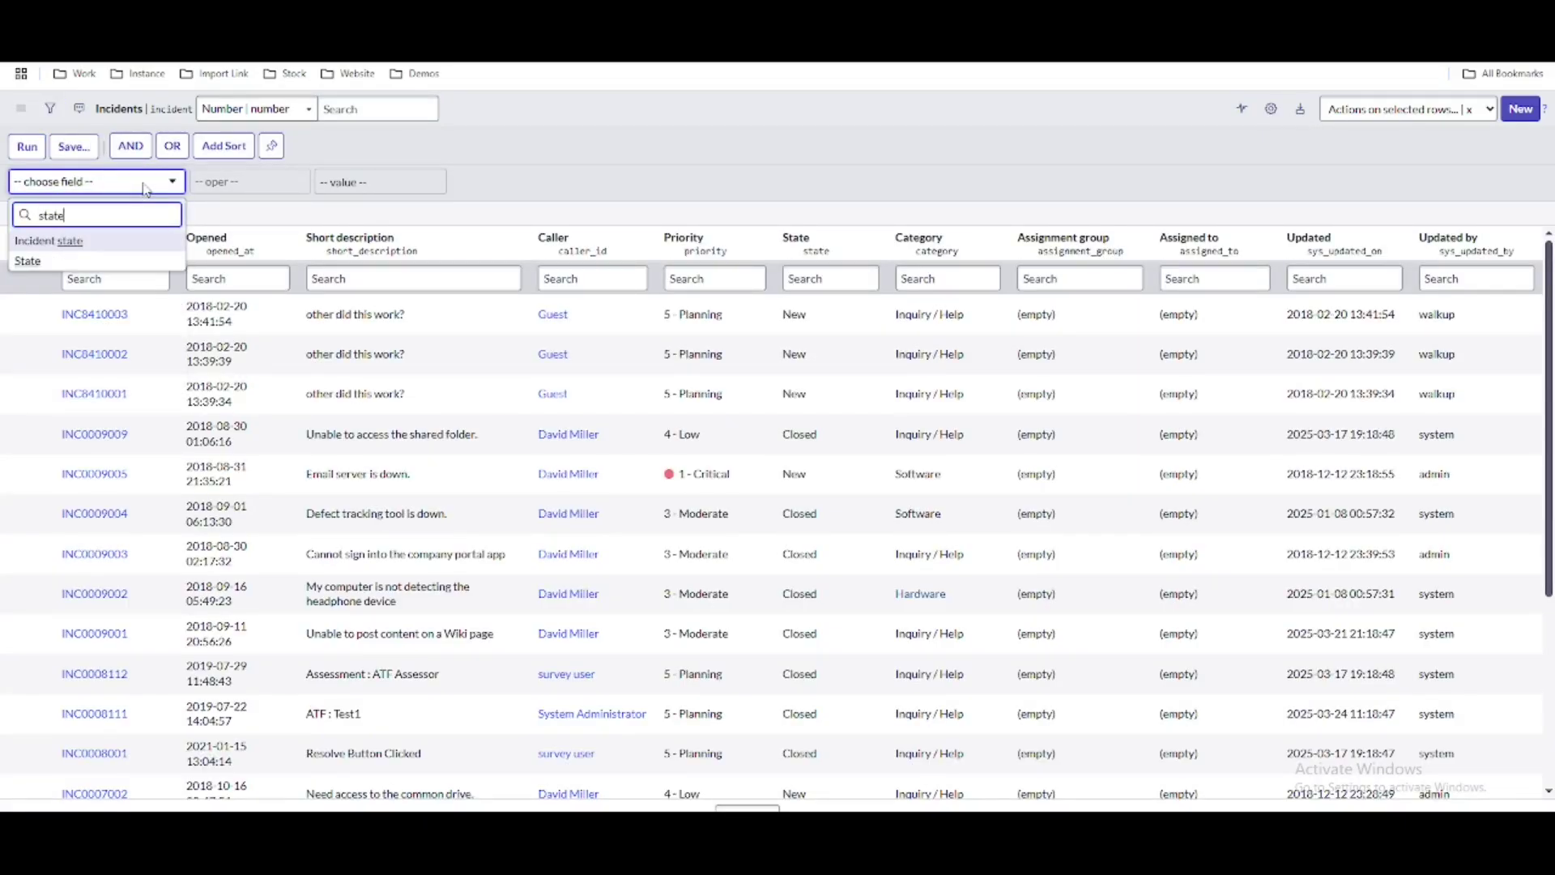
click(120, 264)
click(402, 181)
click(405, 307)
Add an AND condition that Closed is before Last 6 months, and run the incident filter.
click(521, 182)
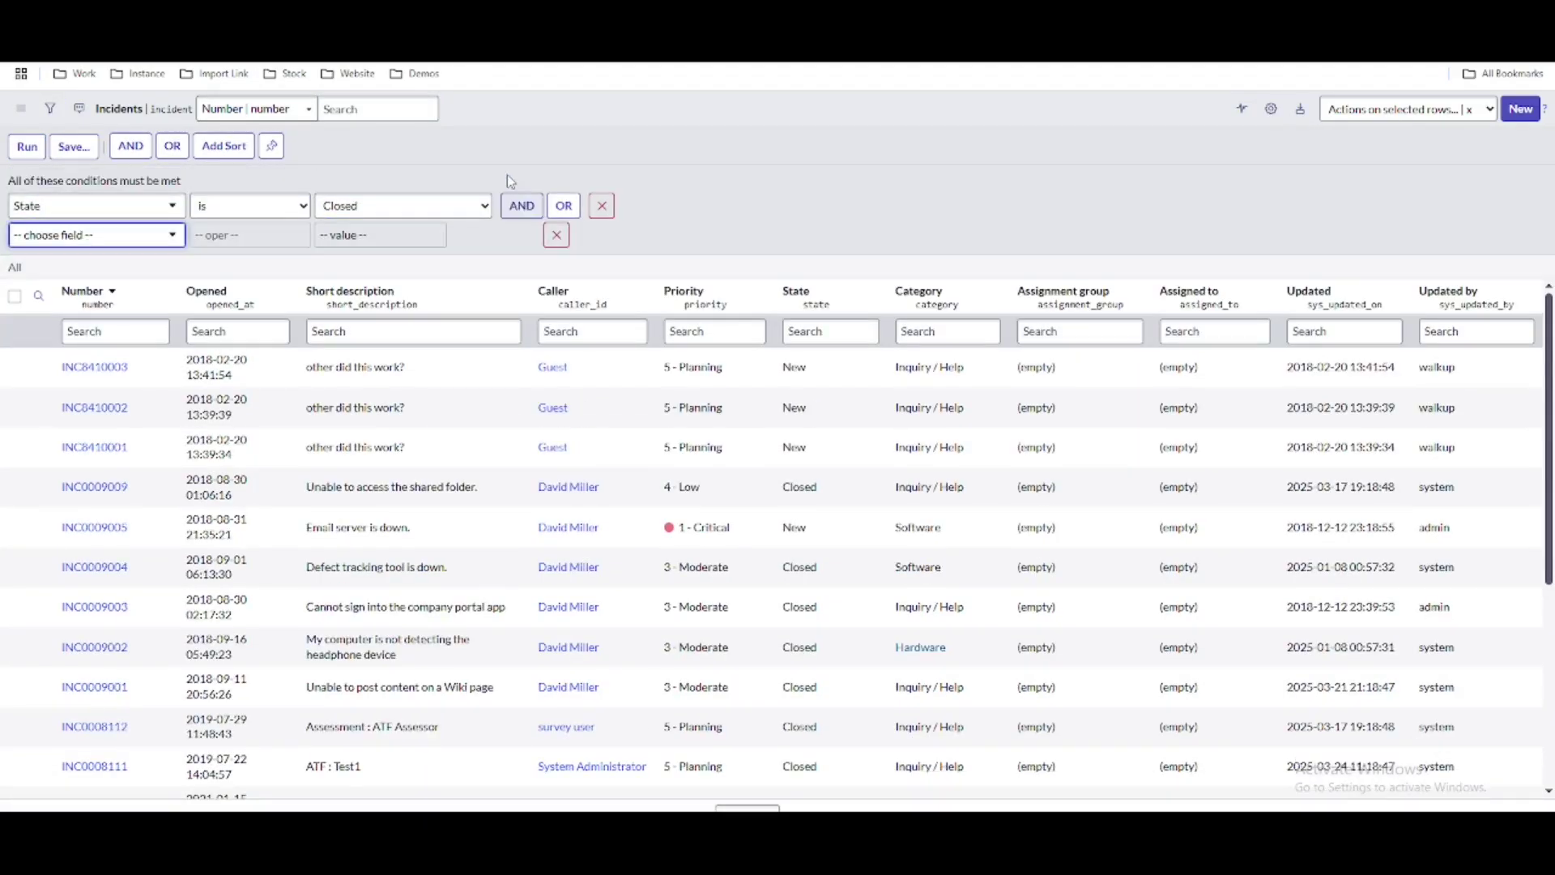
click(99, 236)
text(xlo)
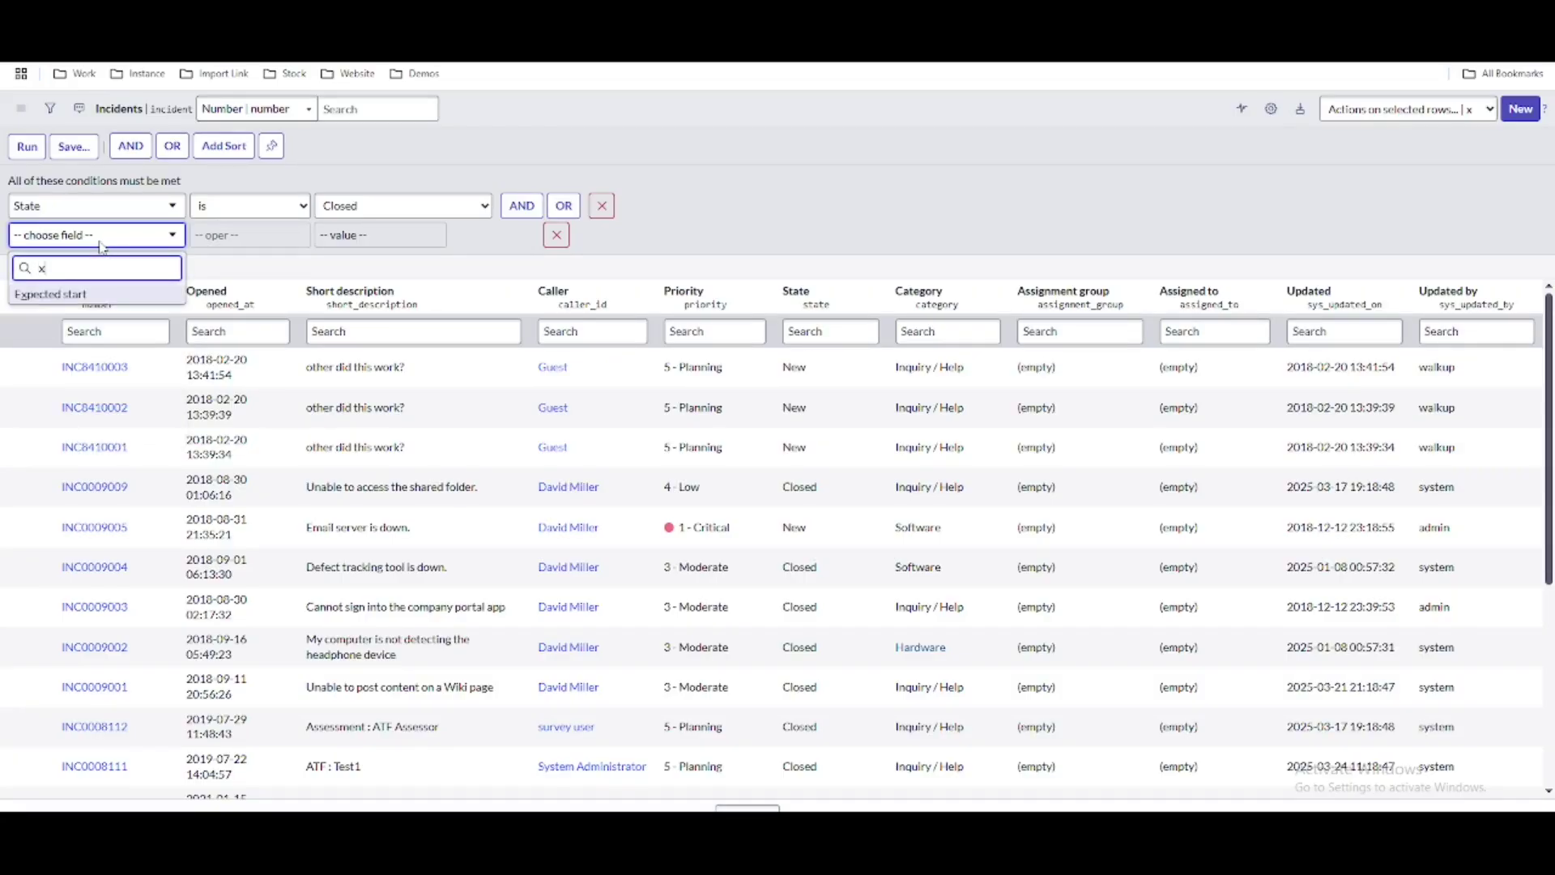
key(BackSpace)
key(BackSpace)
key(BackSpace)
text(clos)
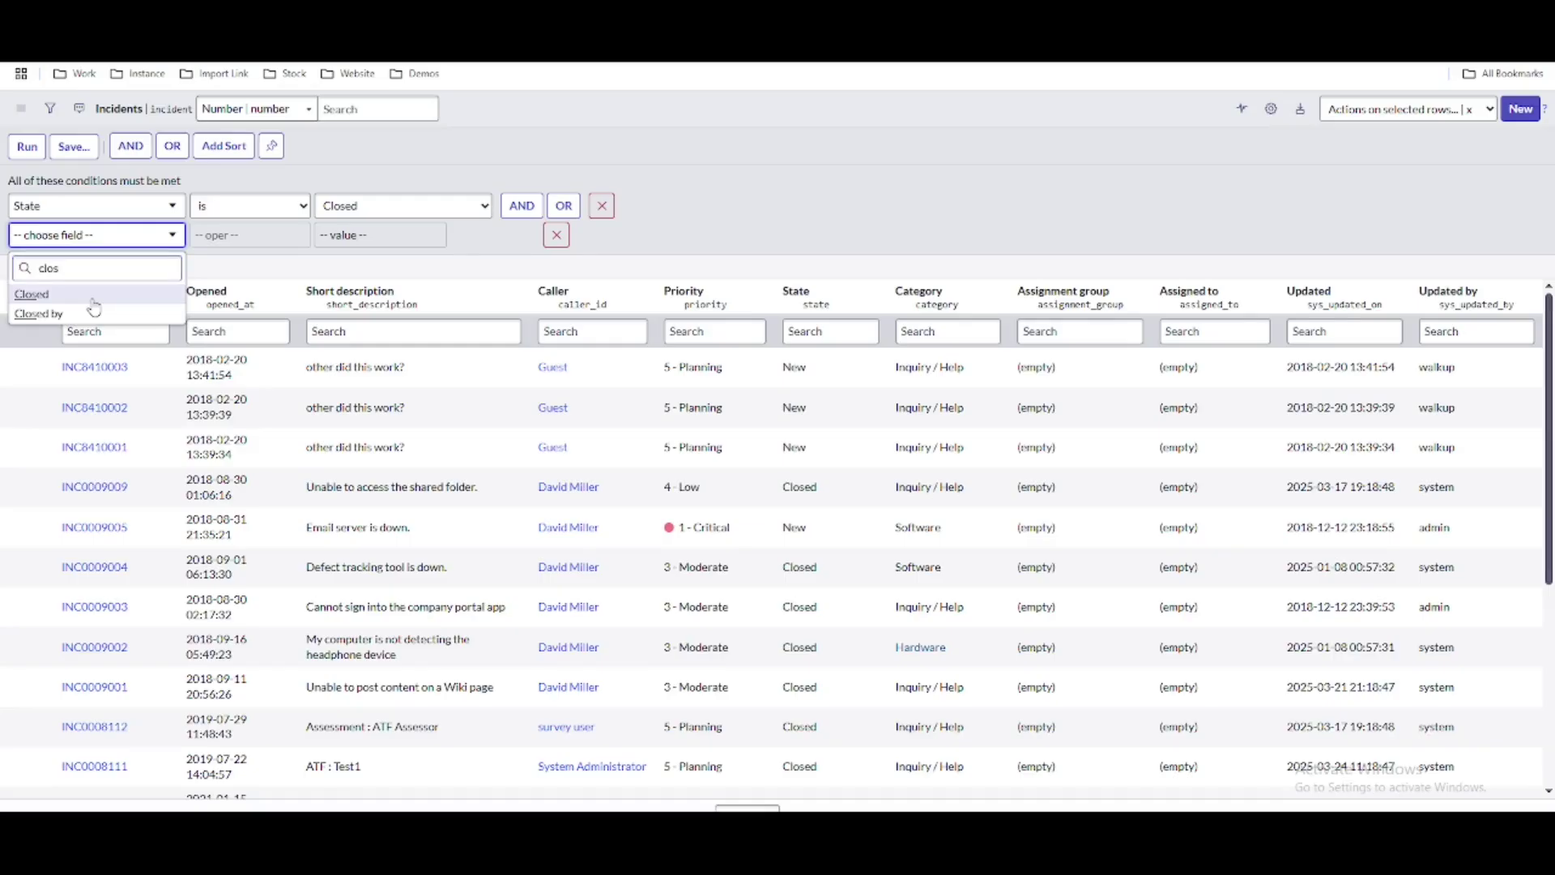
key(Return)
click(241, 236)
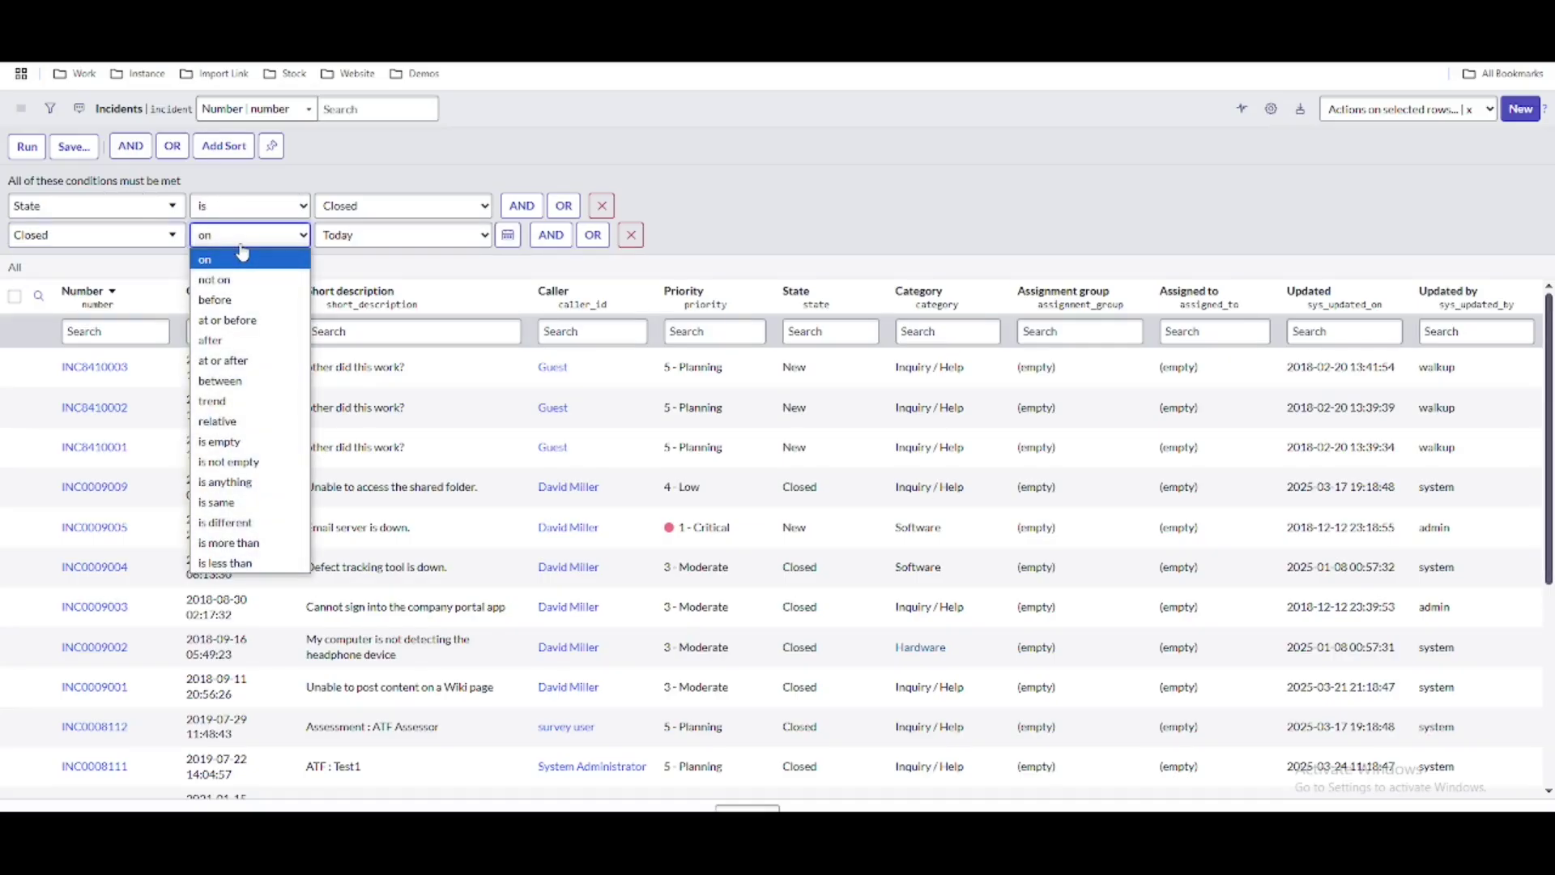
click(235, 294)
click(337, 237)
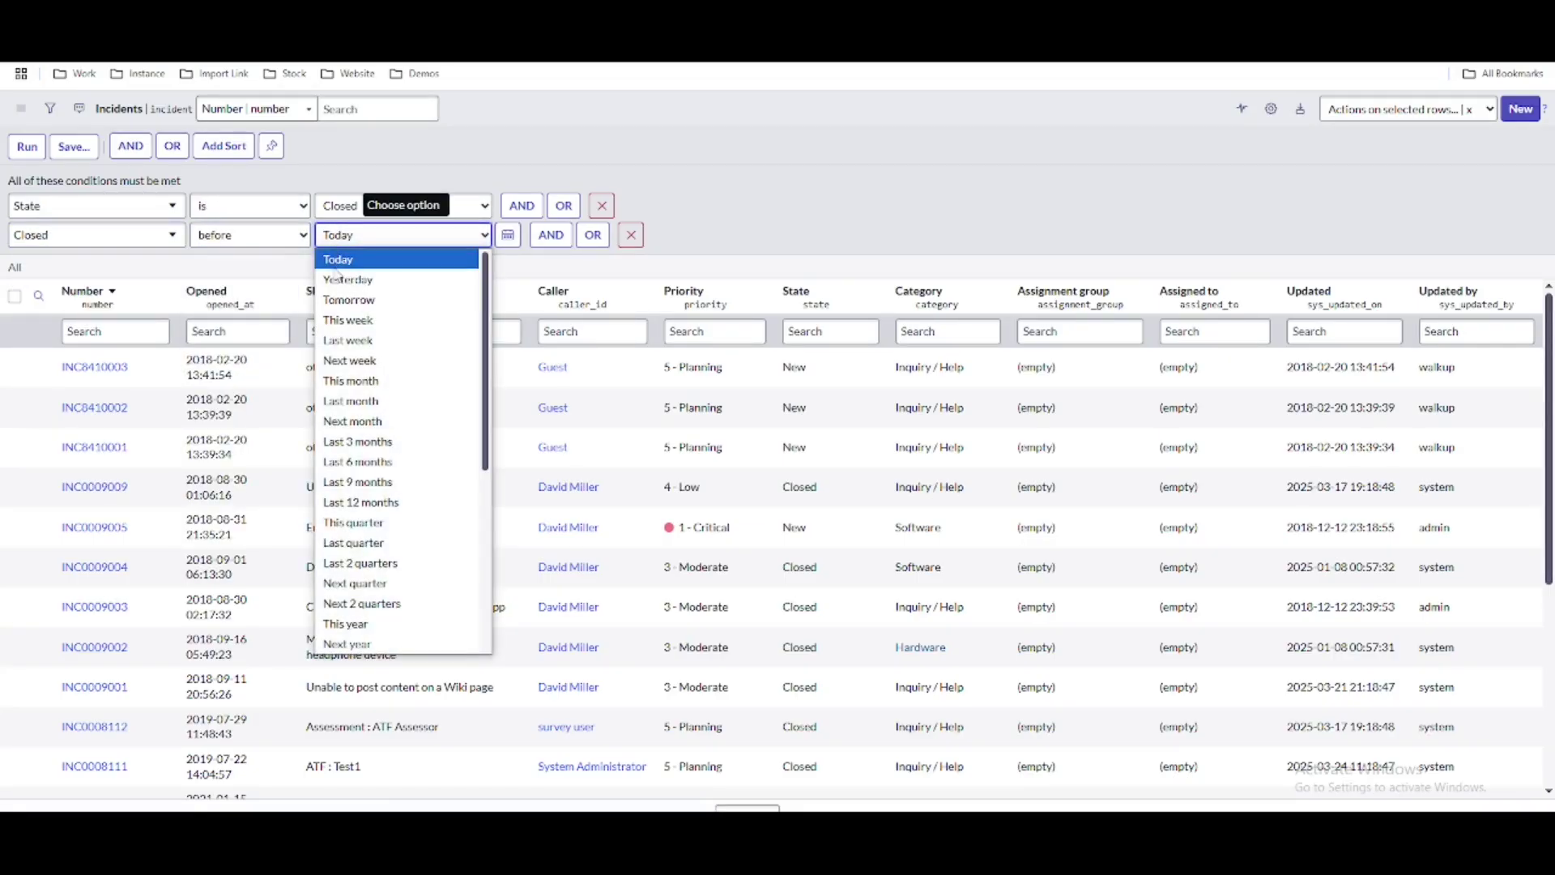
click(361, 472)
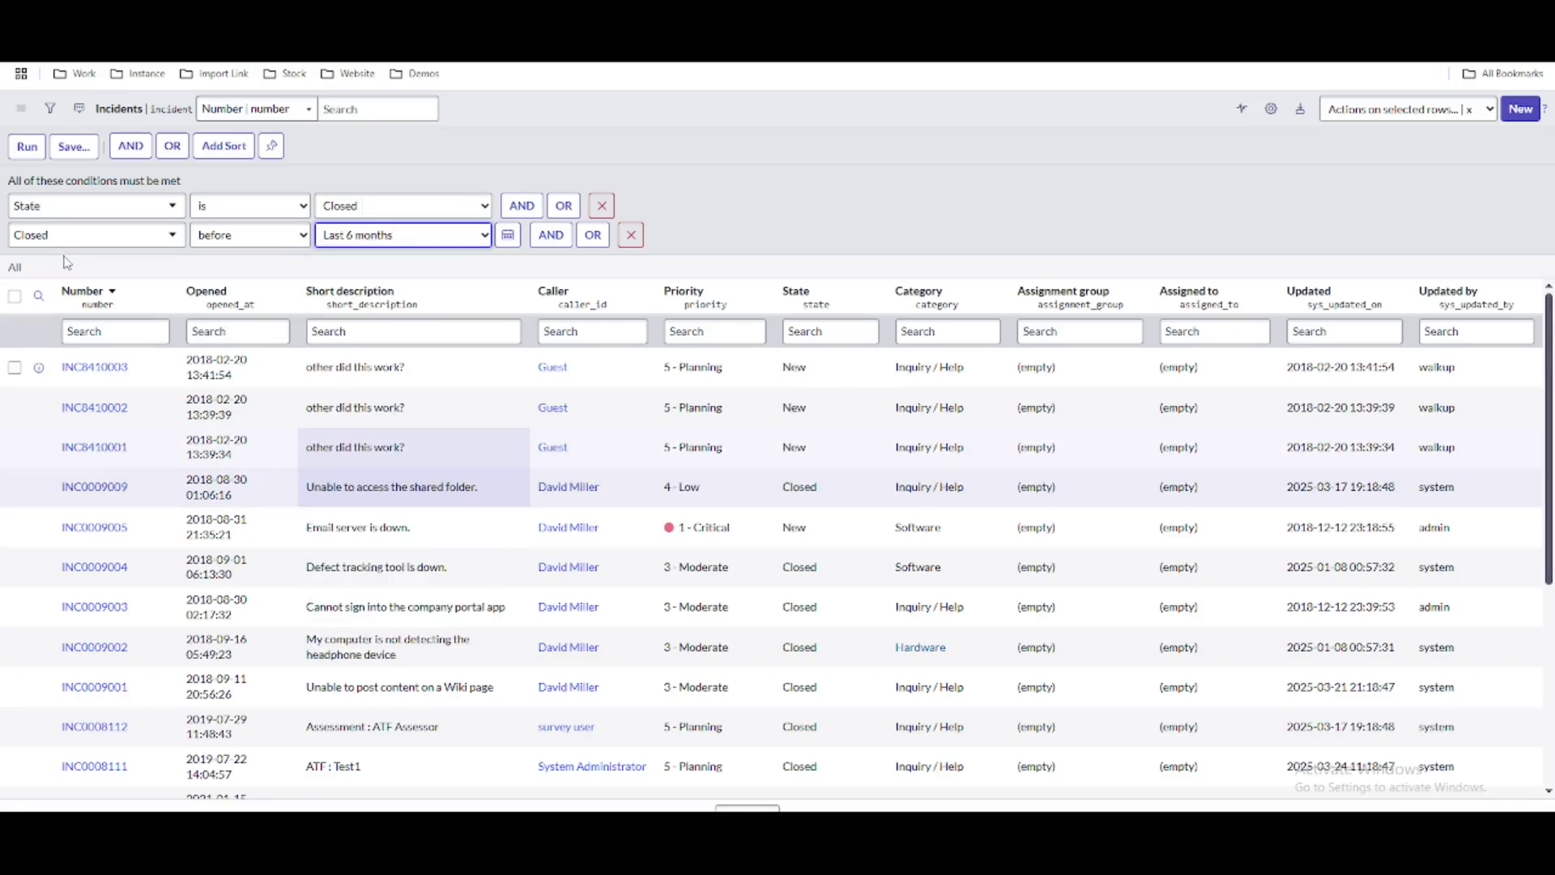
click(27, 153)
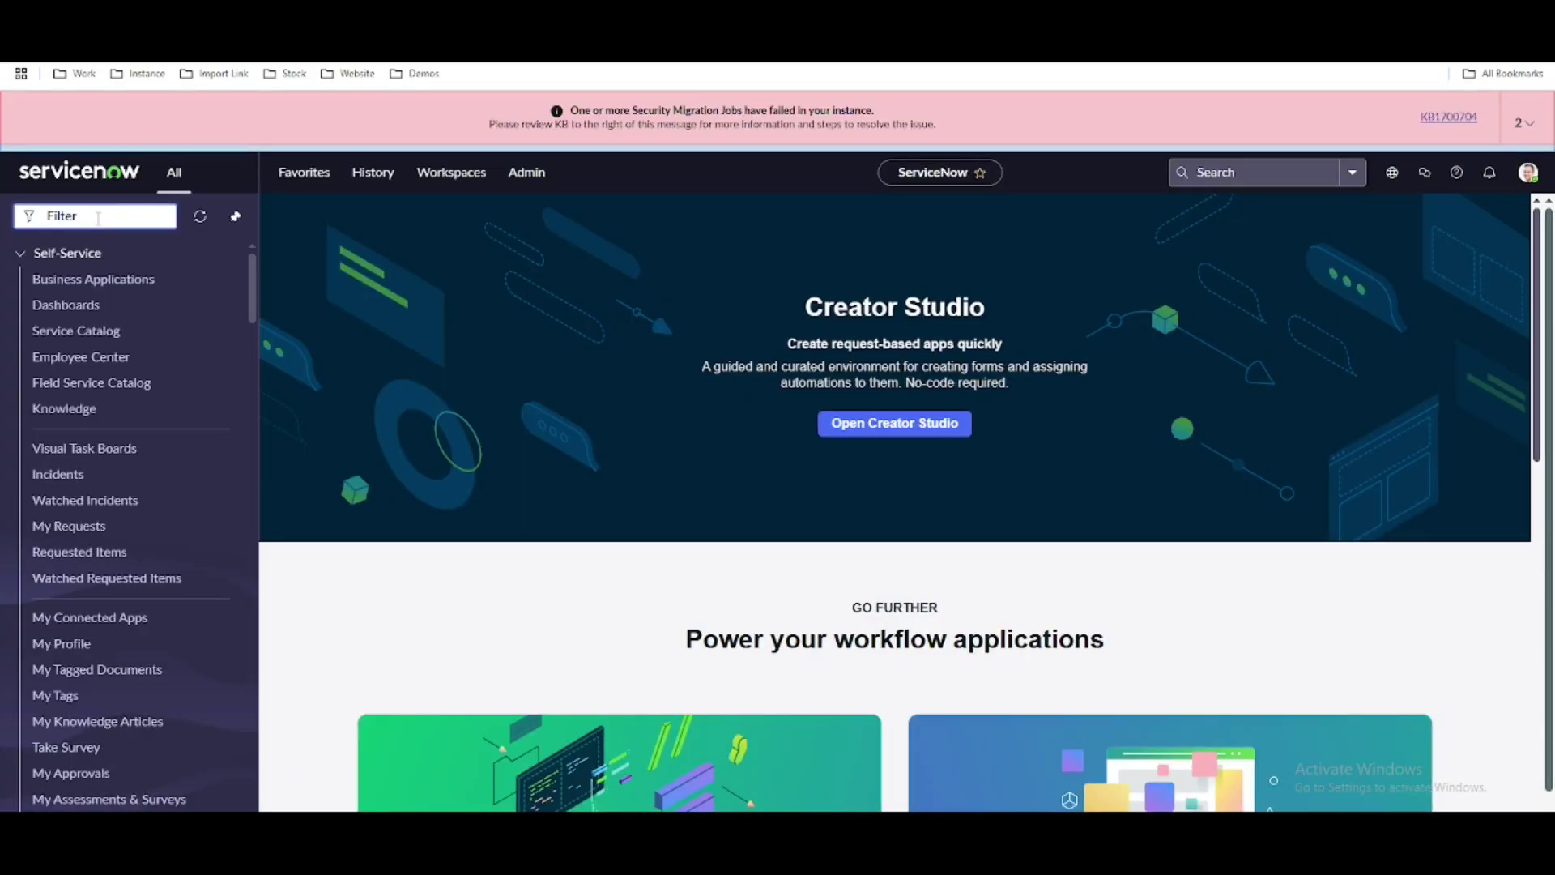
Find Archive Rules in the application navigator and start a new archive rule record.
text(archive)
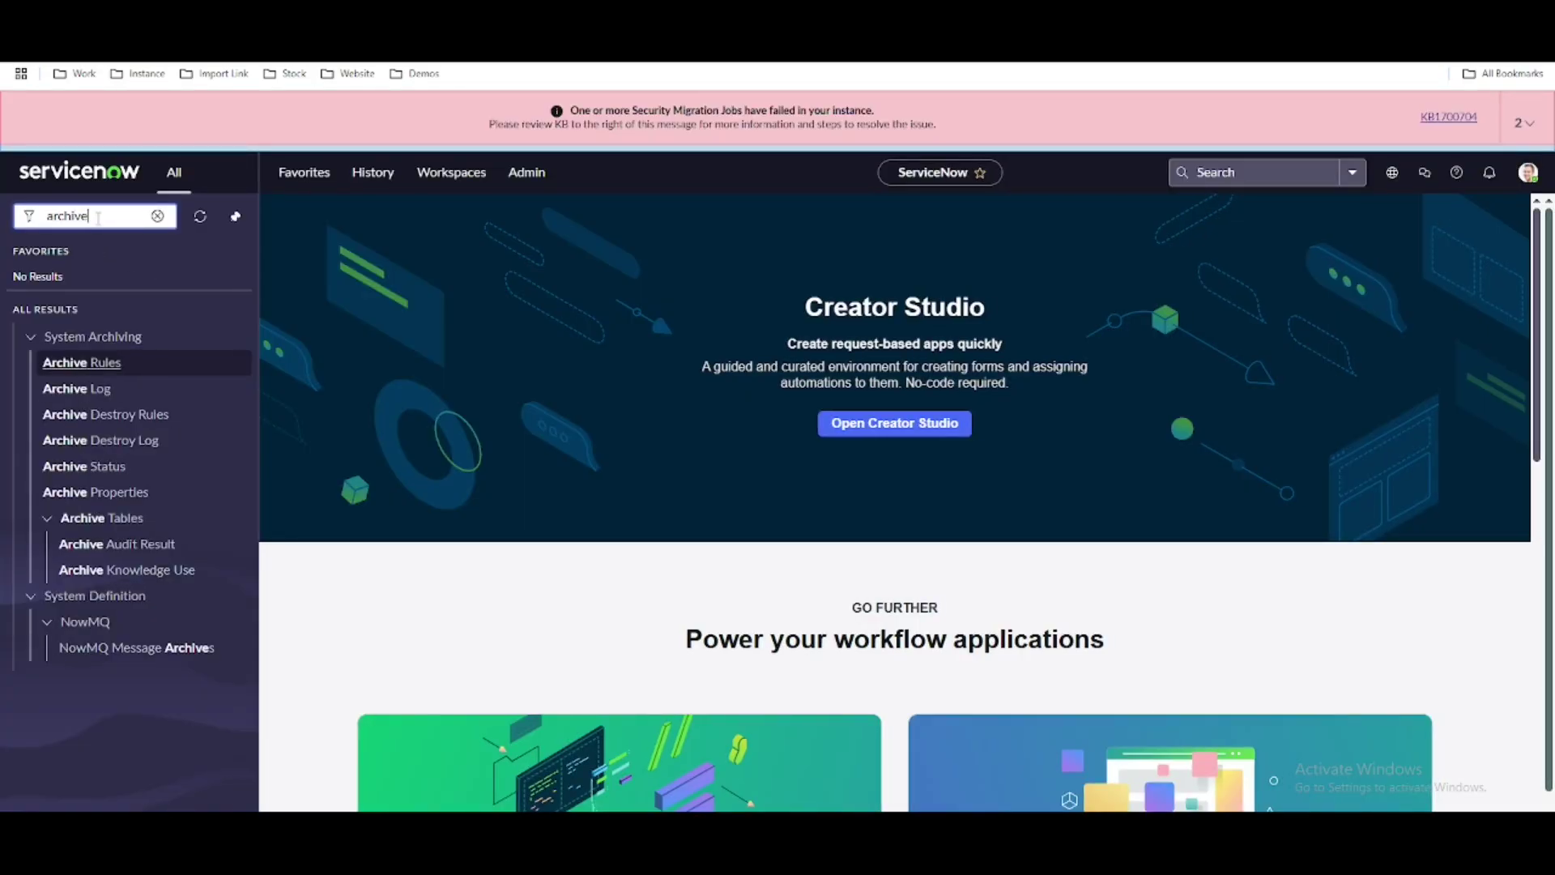
click(119, 370)
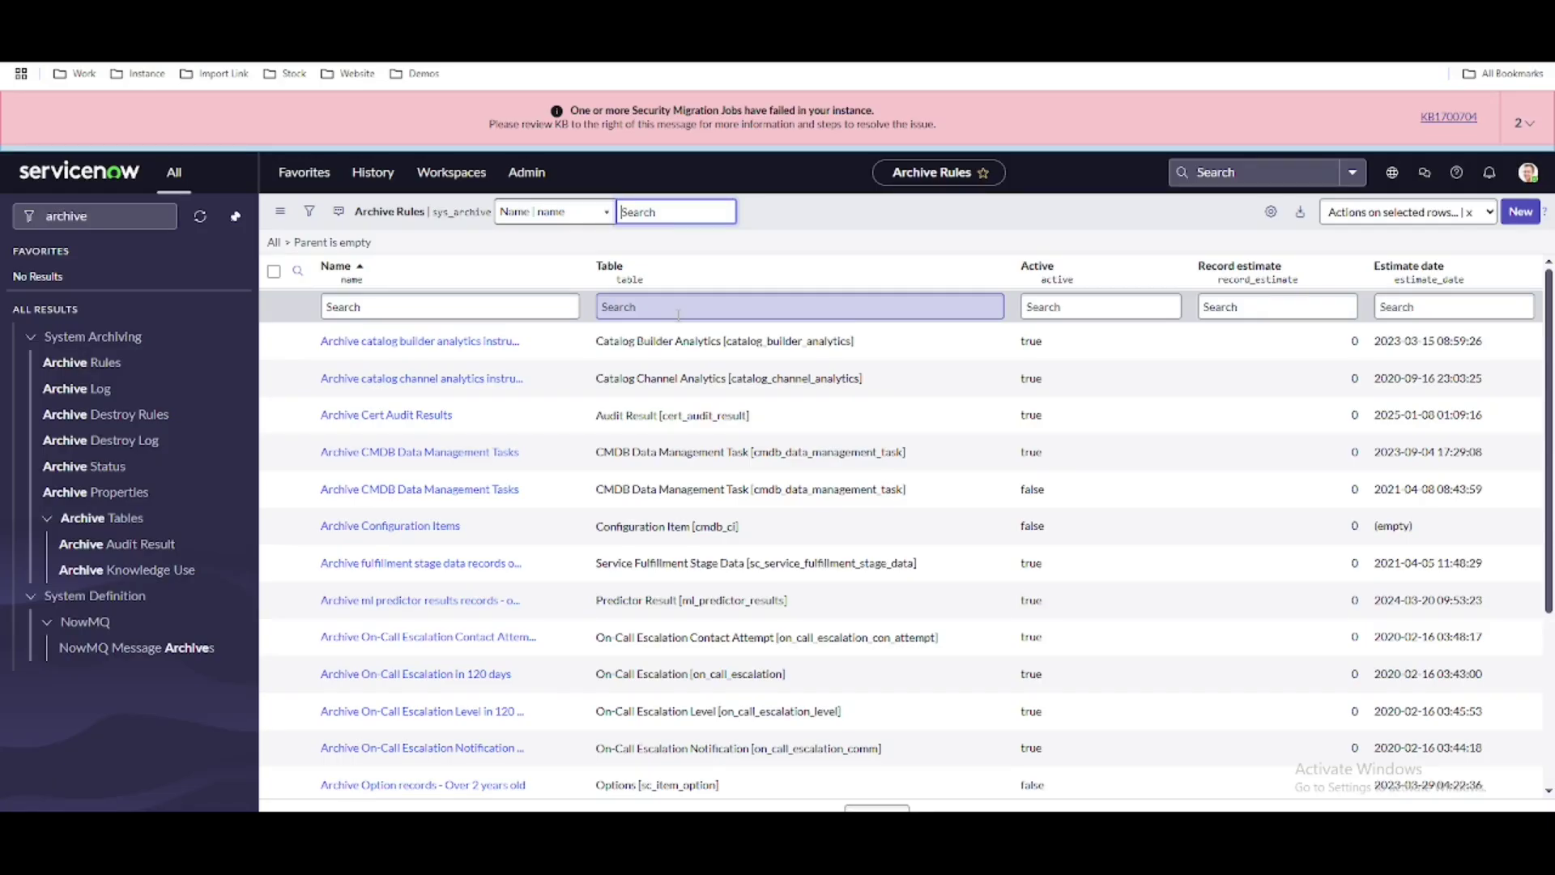
click(1520, 213)
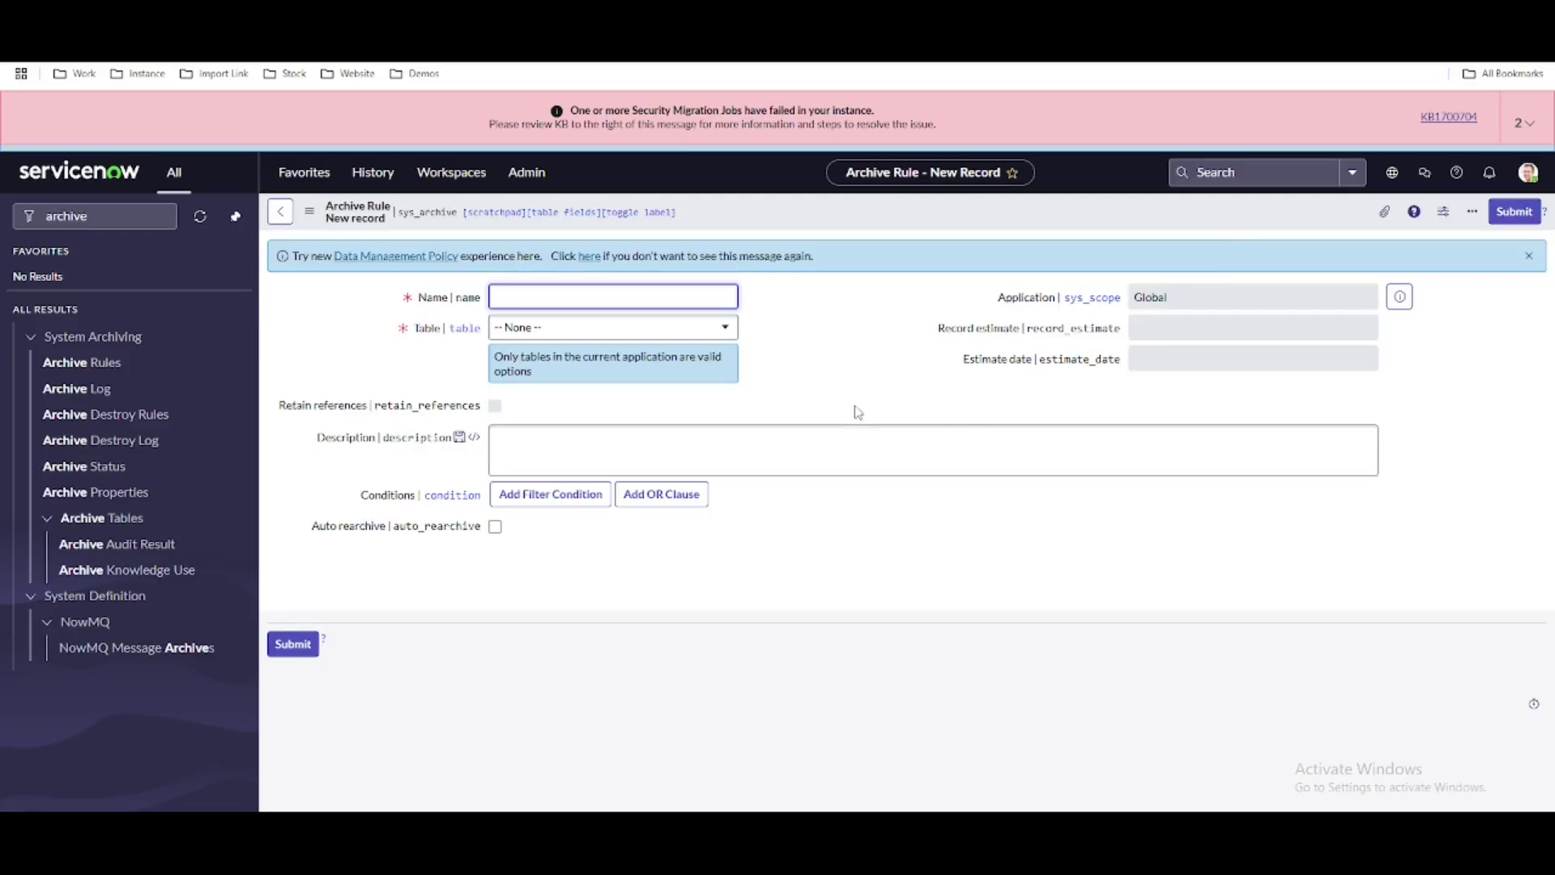
Name the archive rule "Incident Closed more than 6 month" and set its table to Incident.
click(580, 295)
text(Incident Closed more than 6 months)
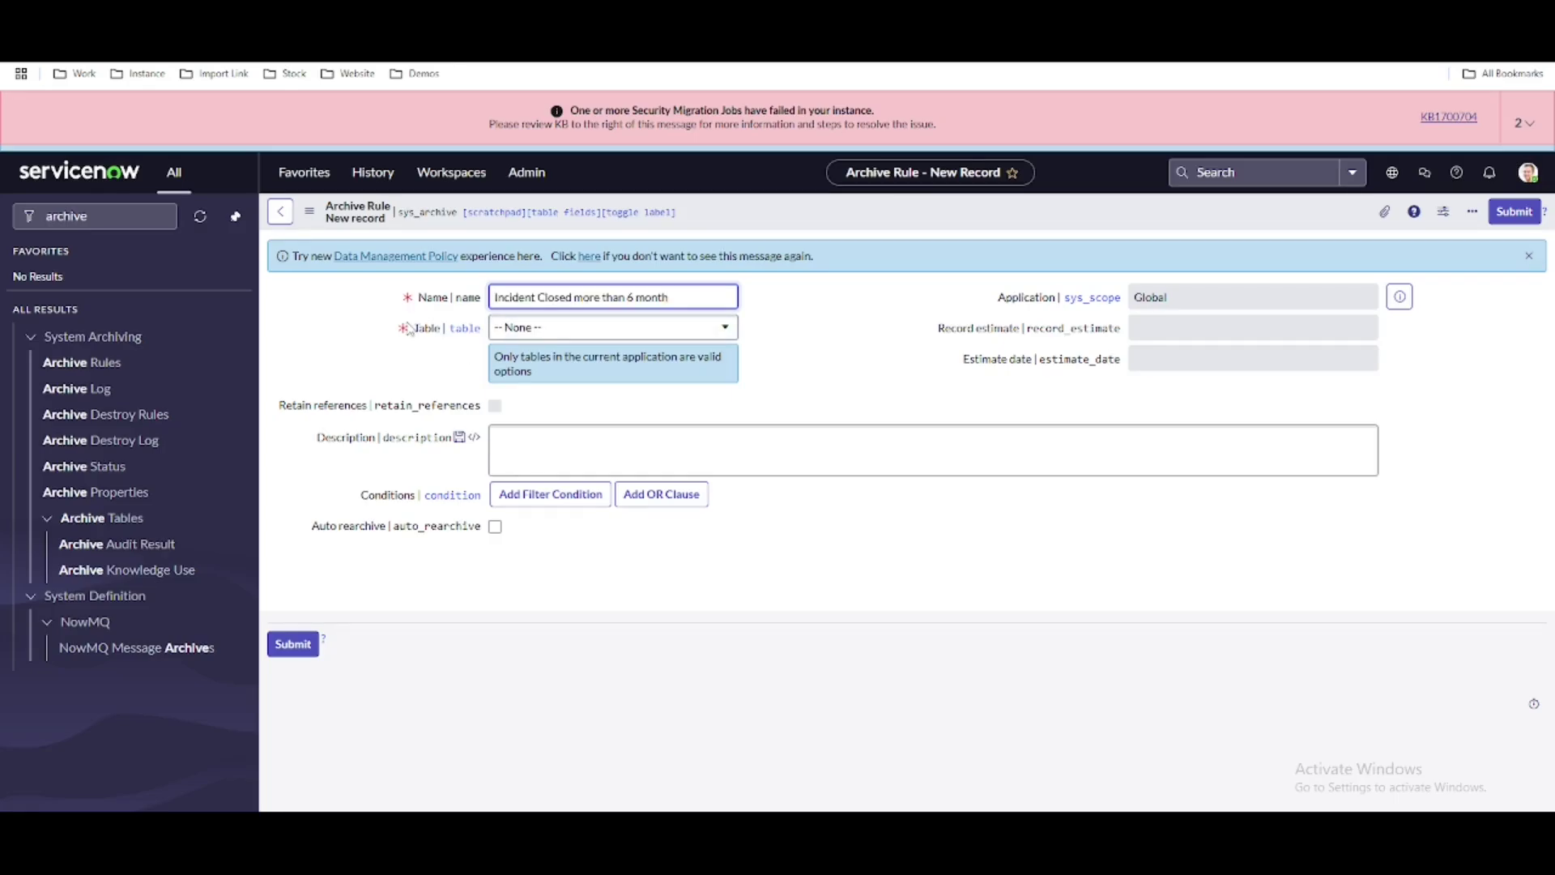
double_click(418, 328)
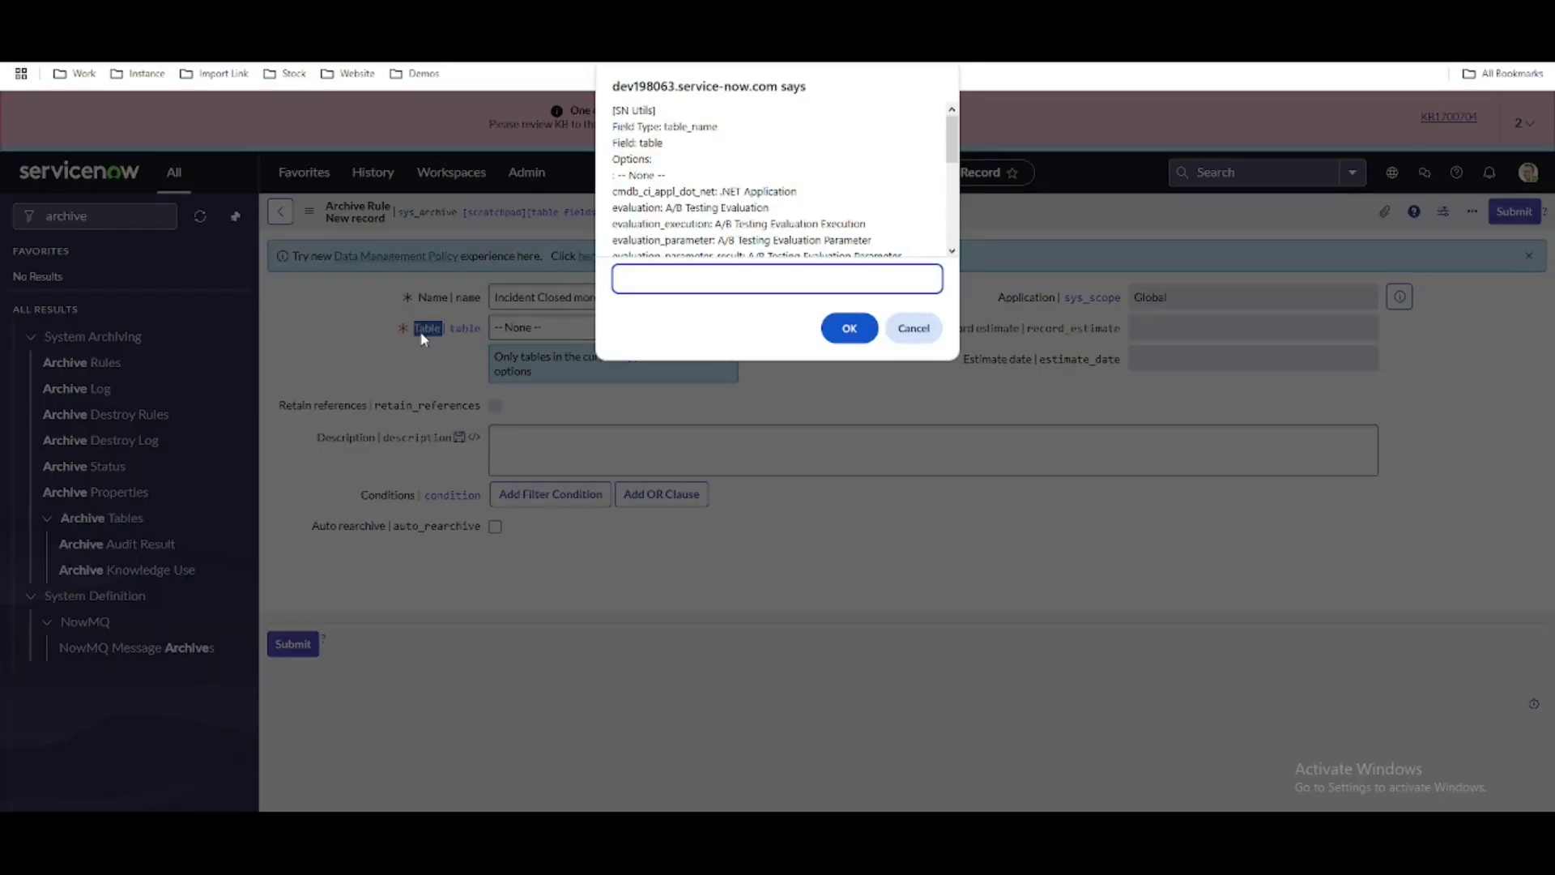
text(incident)
key(Return)
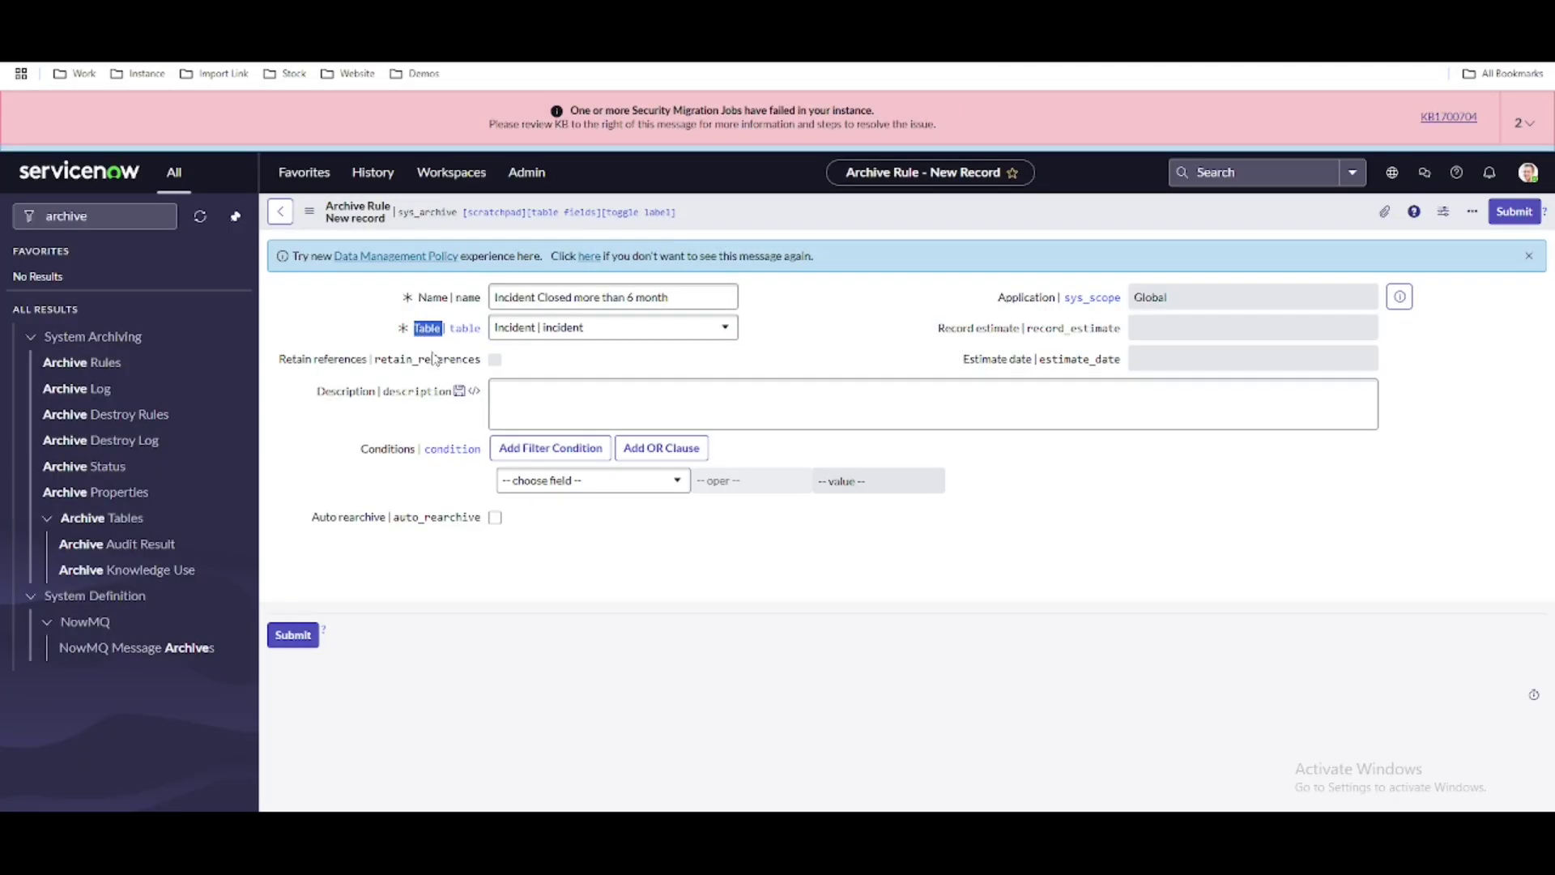
Set the archive rule's first condition to State is Closed.
click(529, 482)
text(stat)
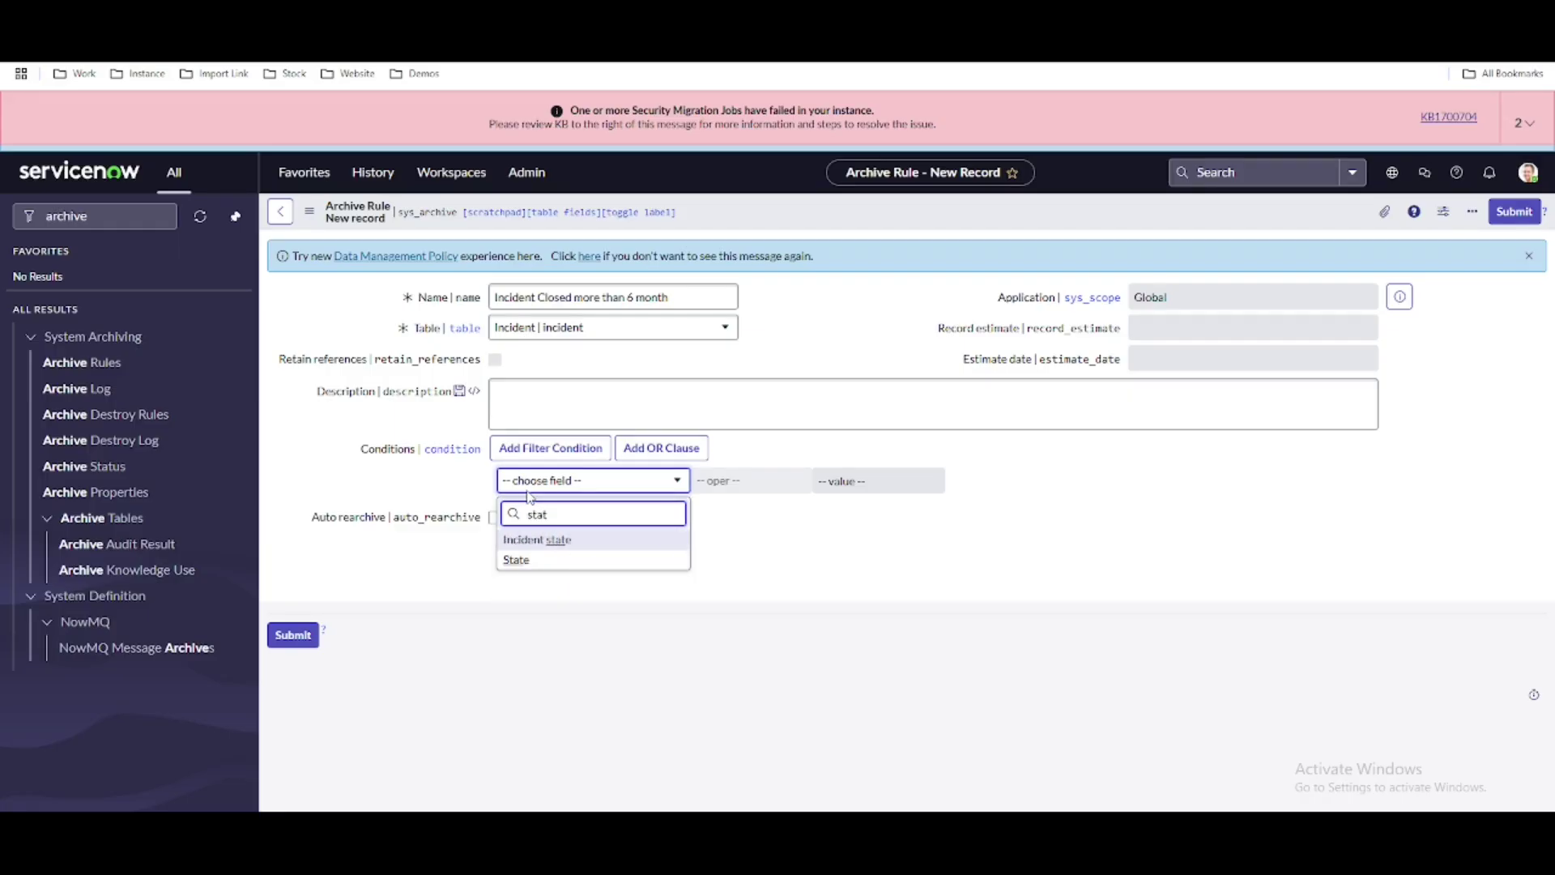
click(532, 561)
click(841, 485)
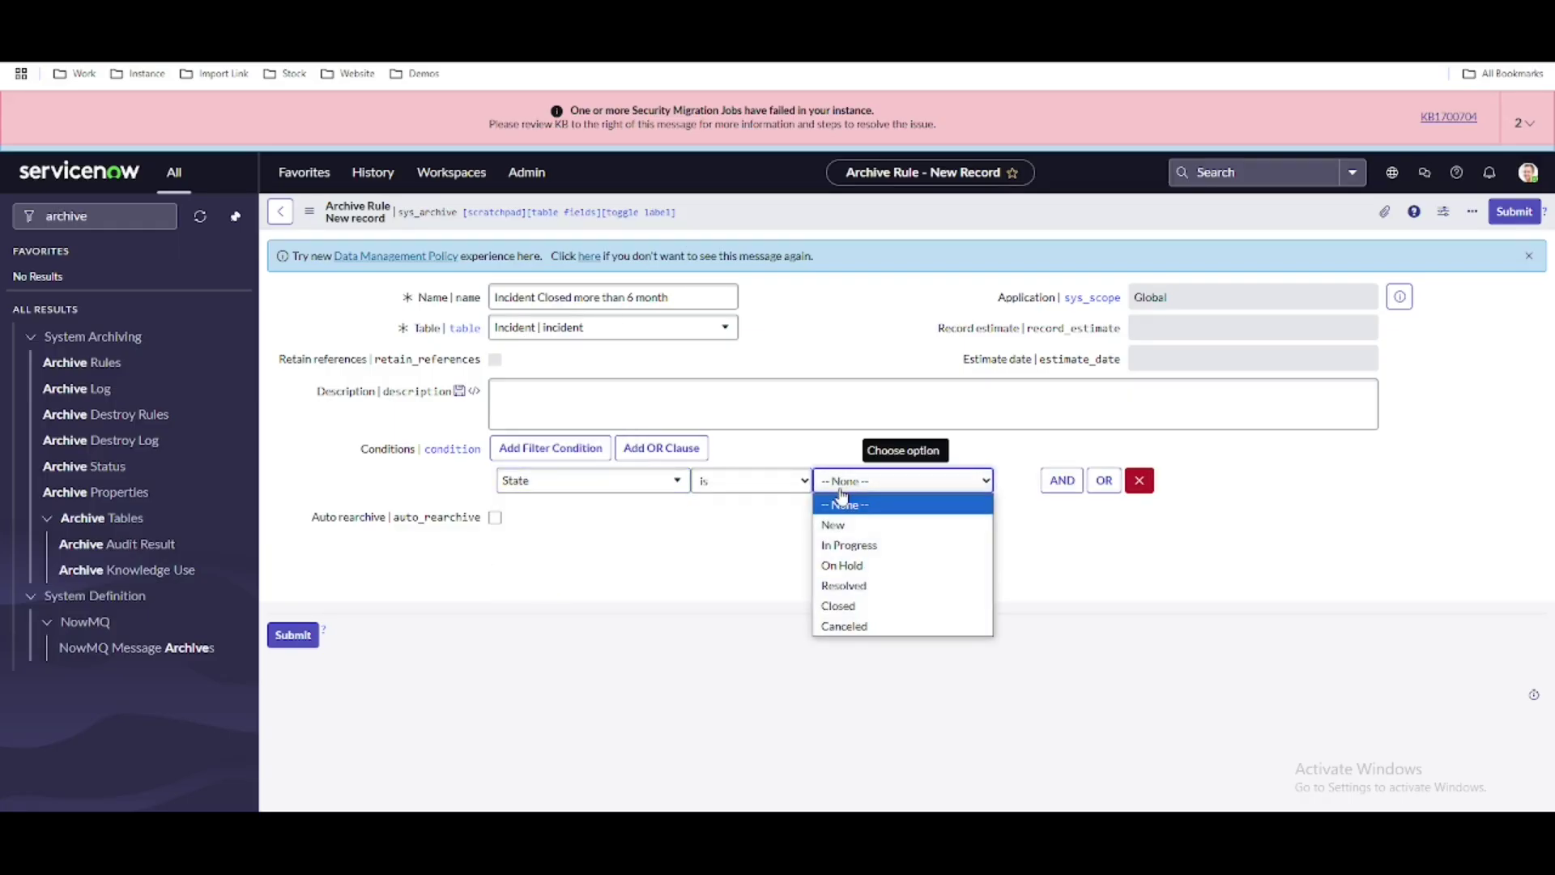
click(838, 606)
Add an AND condition that Closed is before Last 6 months, and save the archive rule.
click(1062, 481)
text(closed)
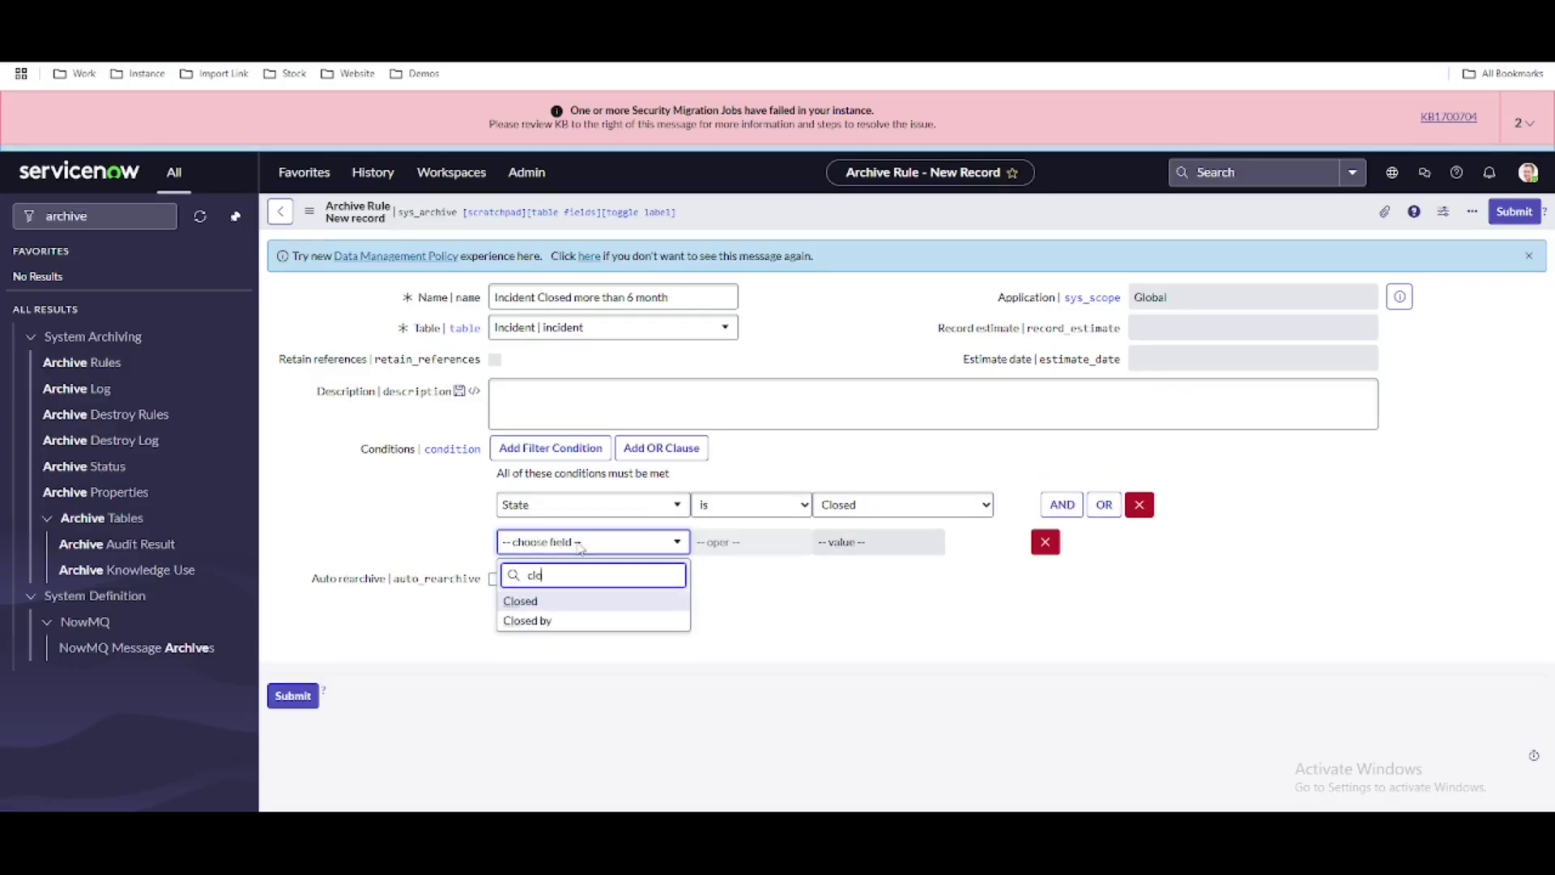
click(534, 601)
click(752, 542)
click(717, 255)
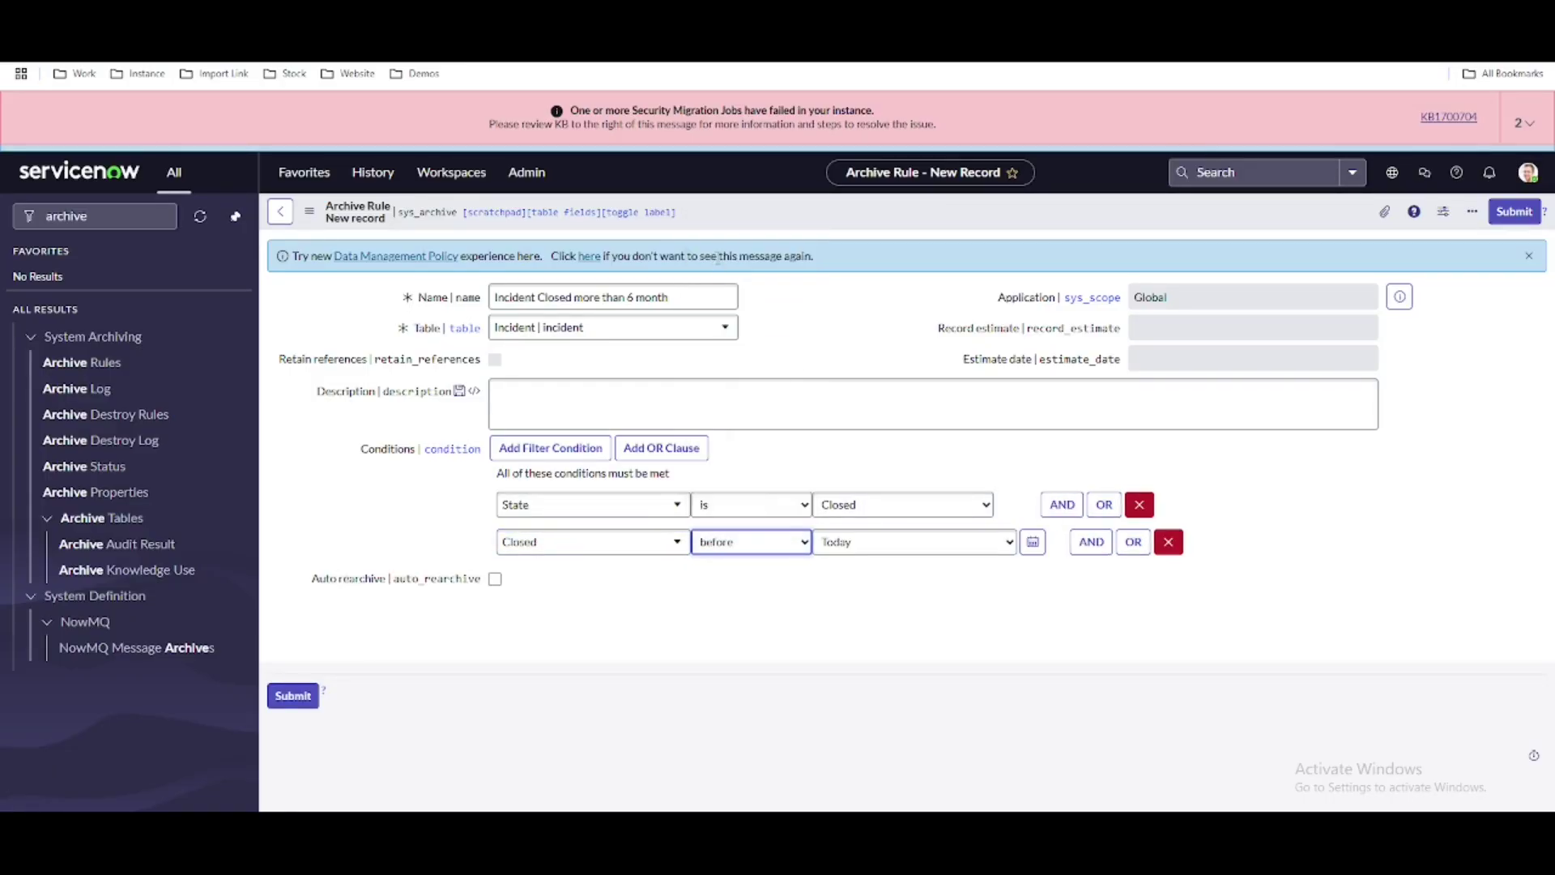
click(896, 544)
click(866, 337)
right_click(878, 210)
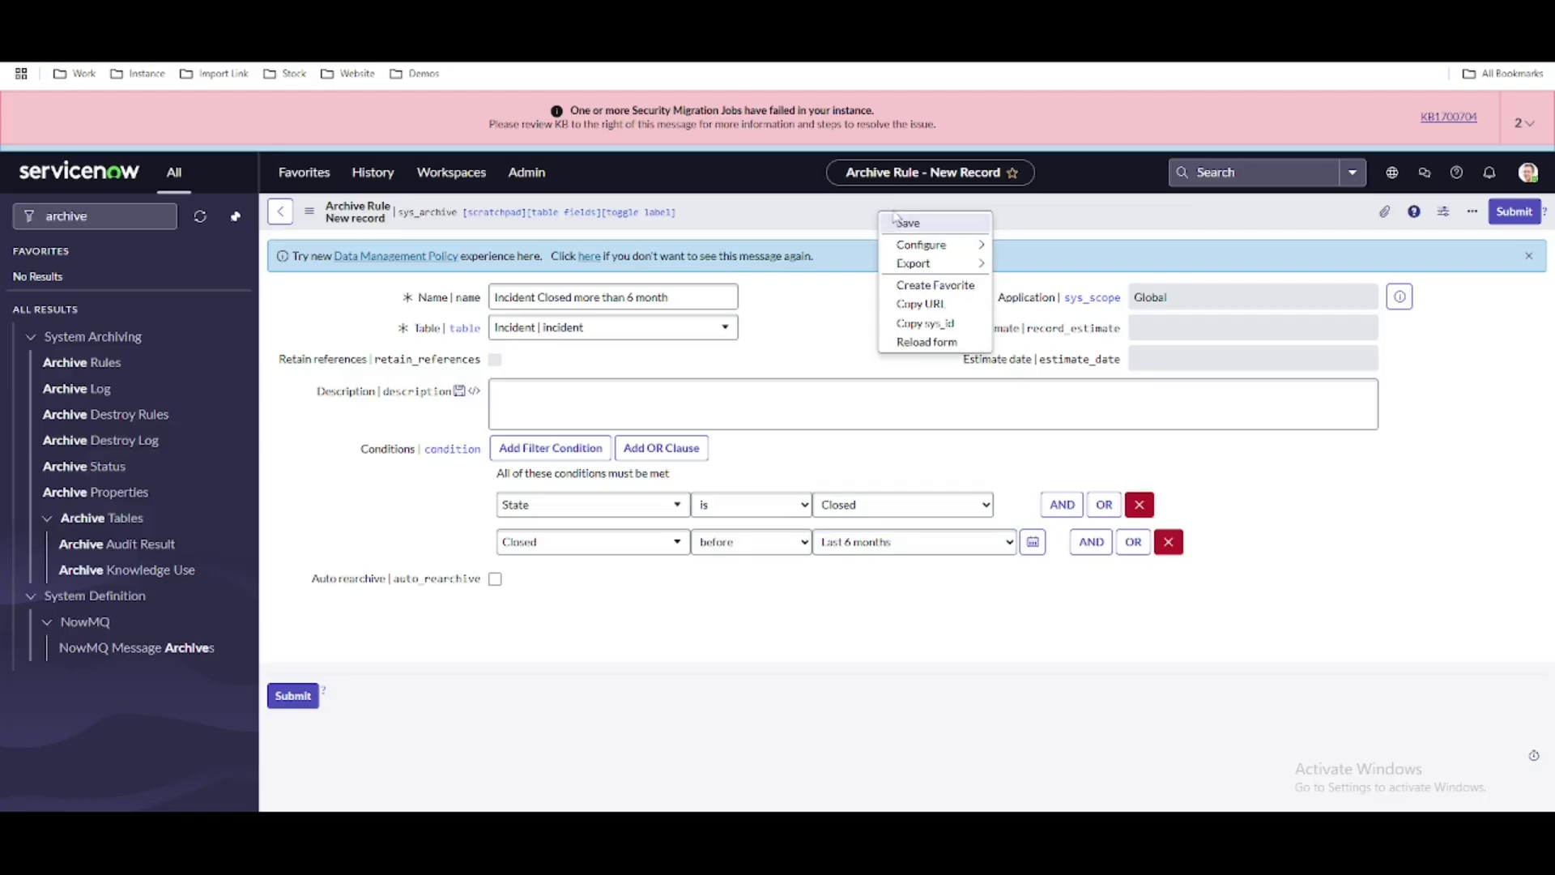
click(897, 220)
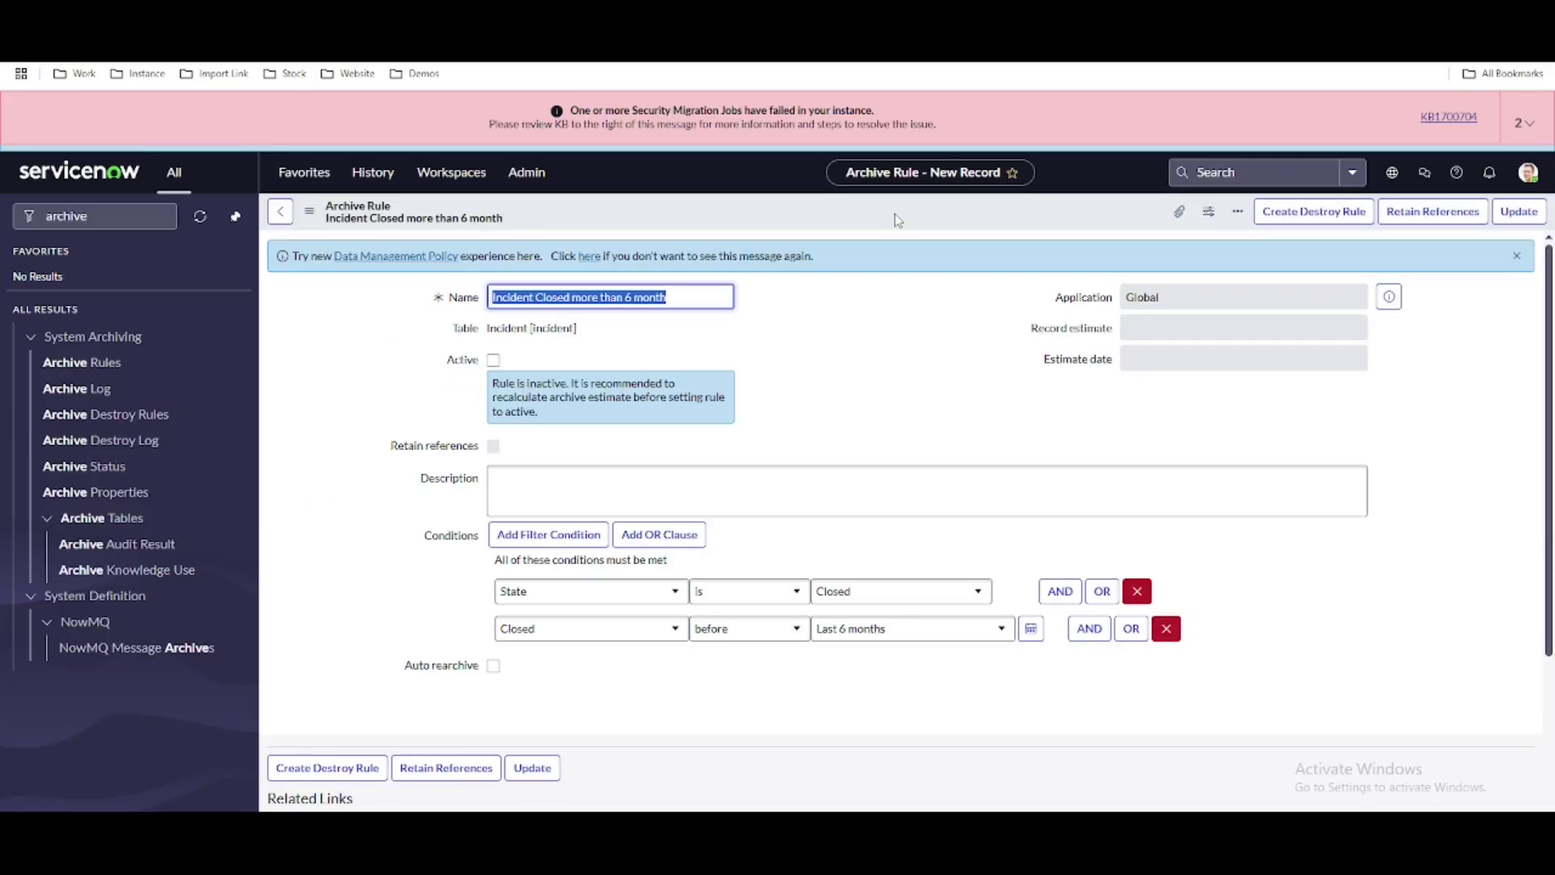
Set the archive rule to active and save the record.
scroll(834, 391, down, 1)
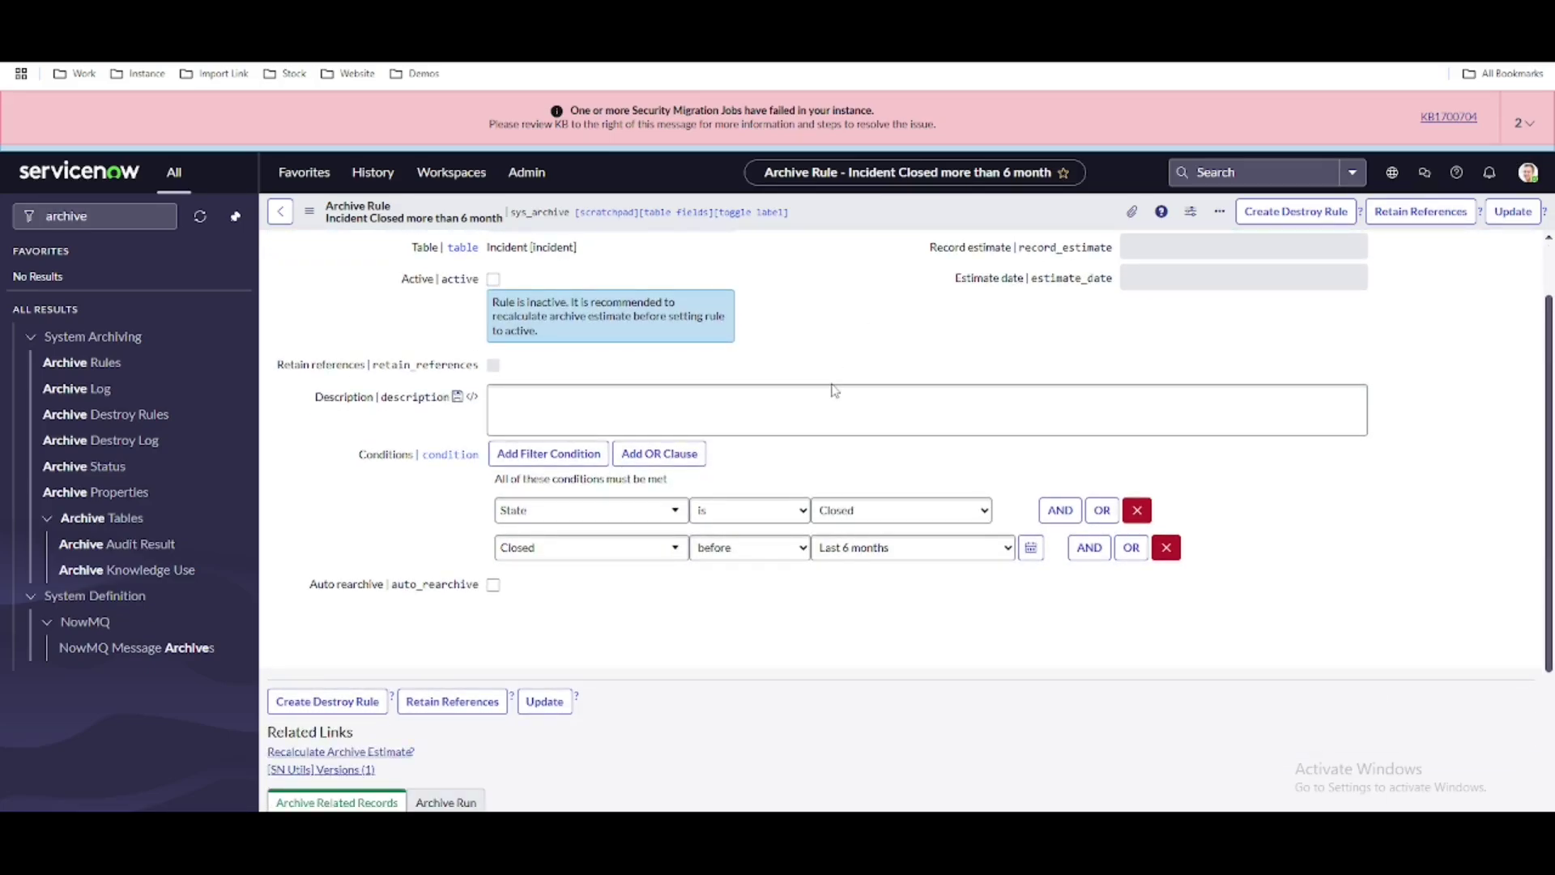
scroll(834, 391, up, 1)
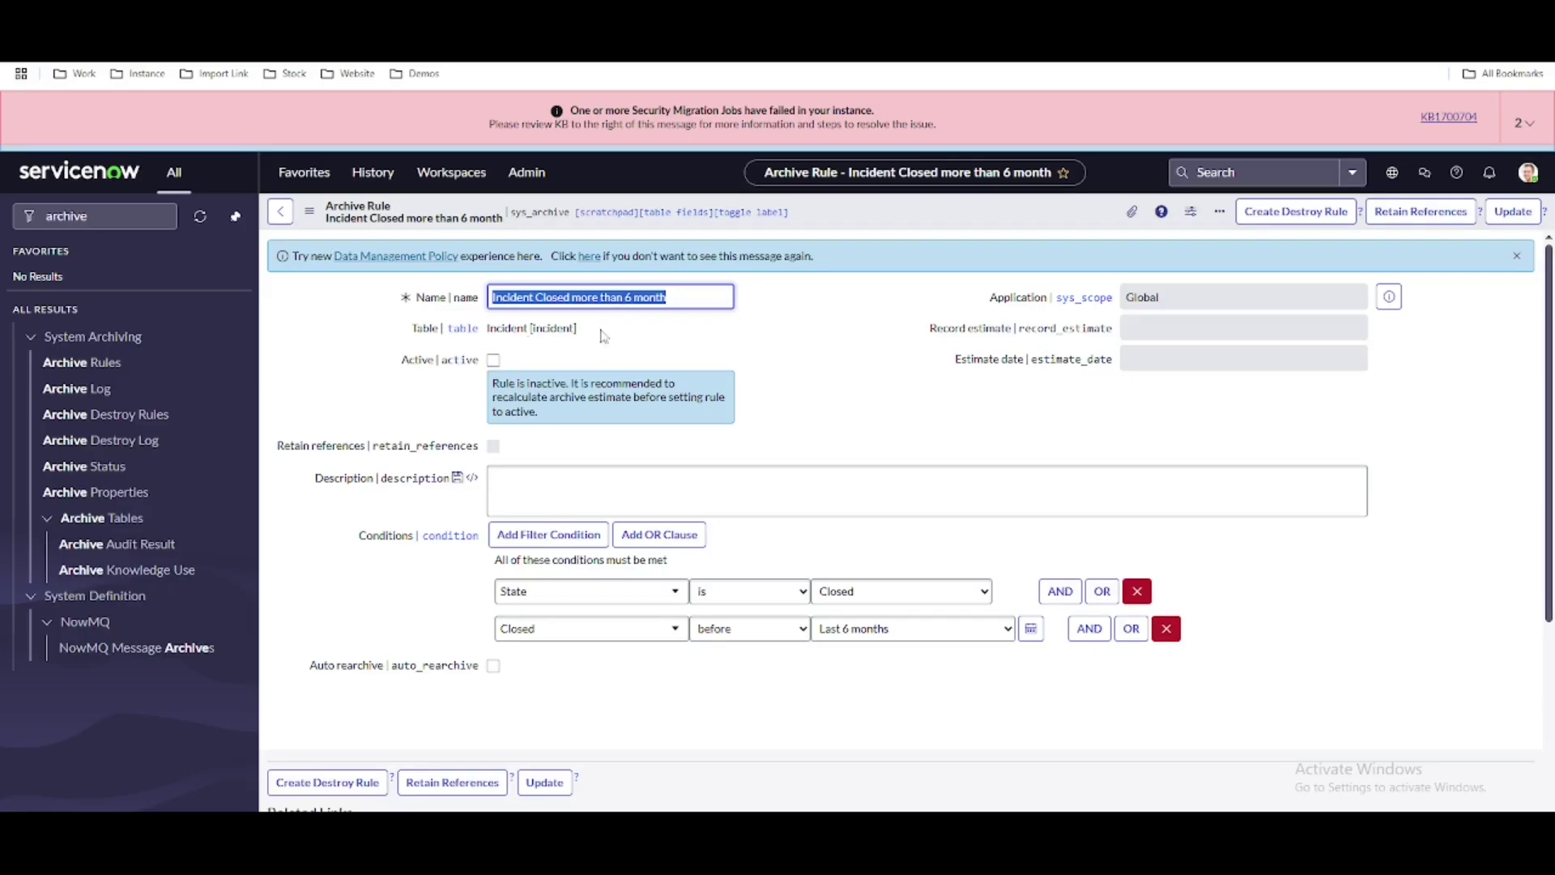
click(493, 362)
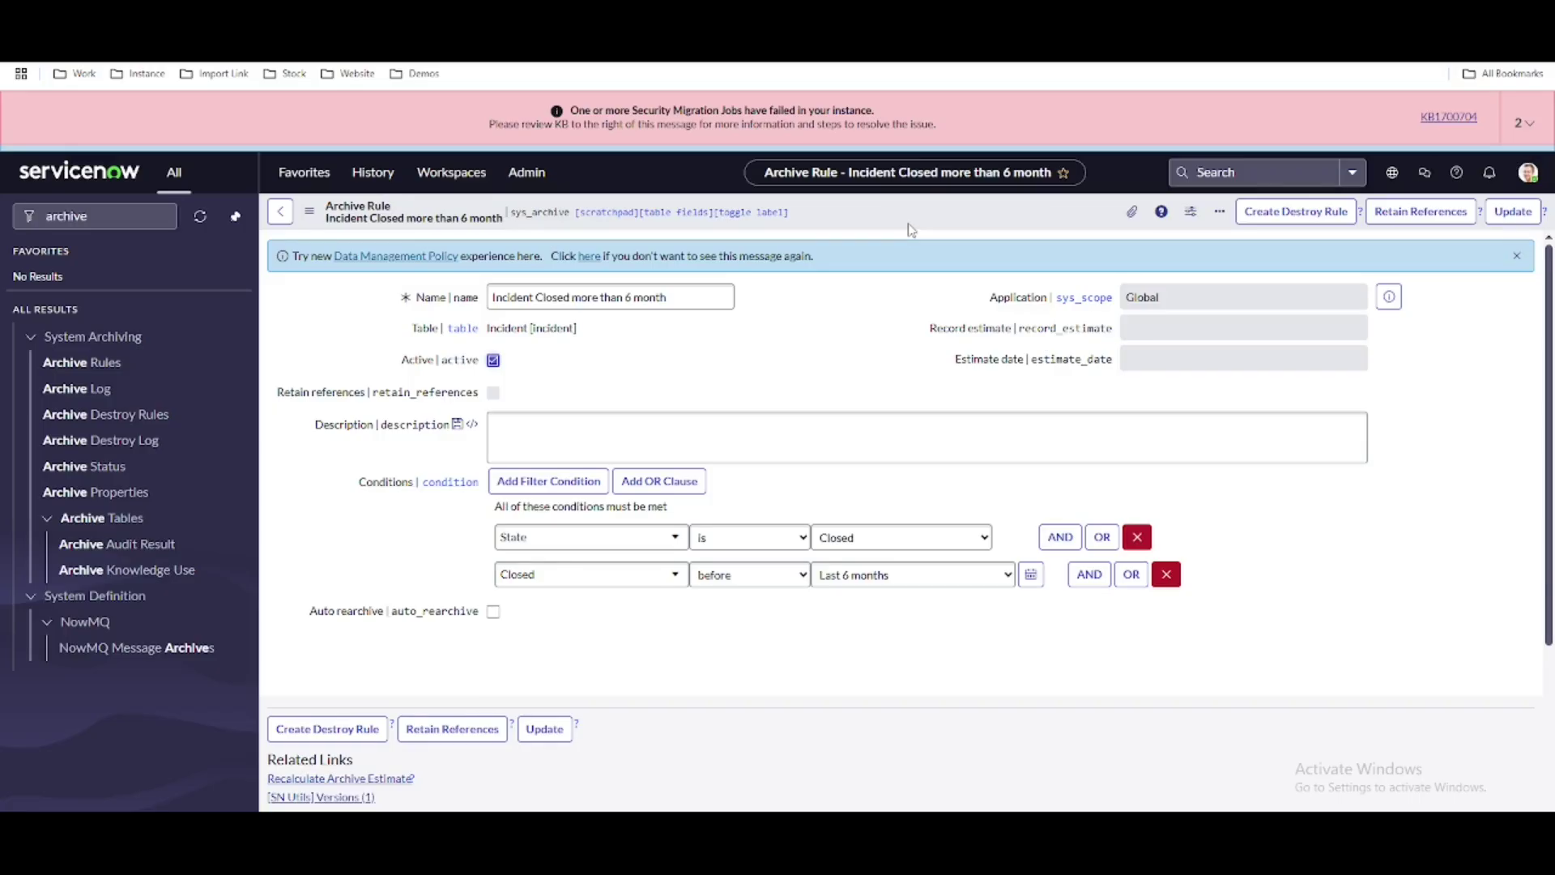
right_click(911, 230)
click(916, 235)
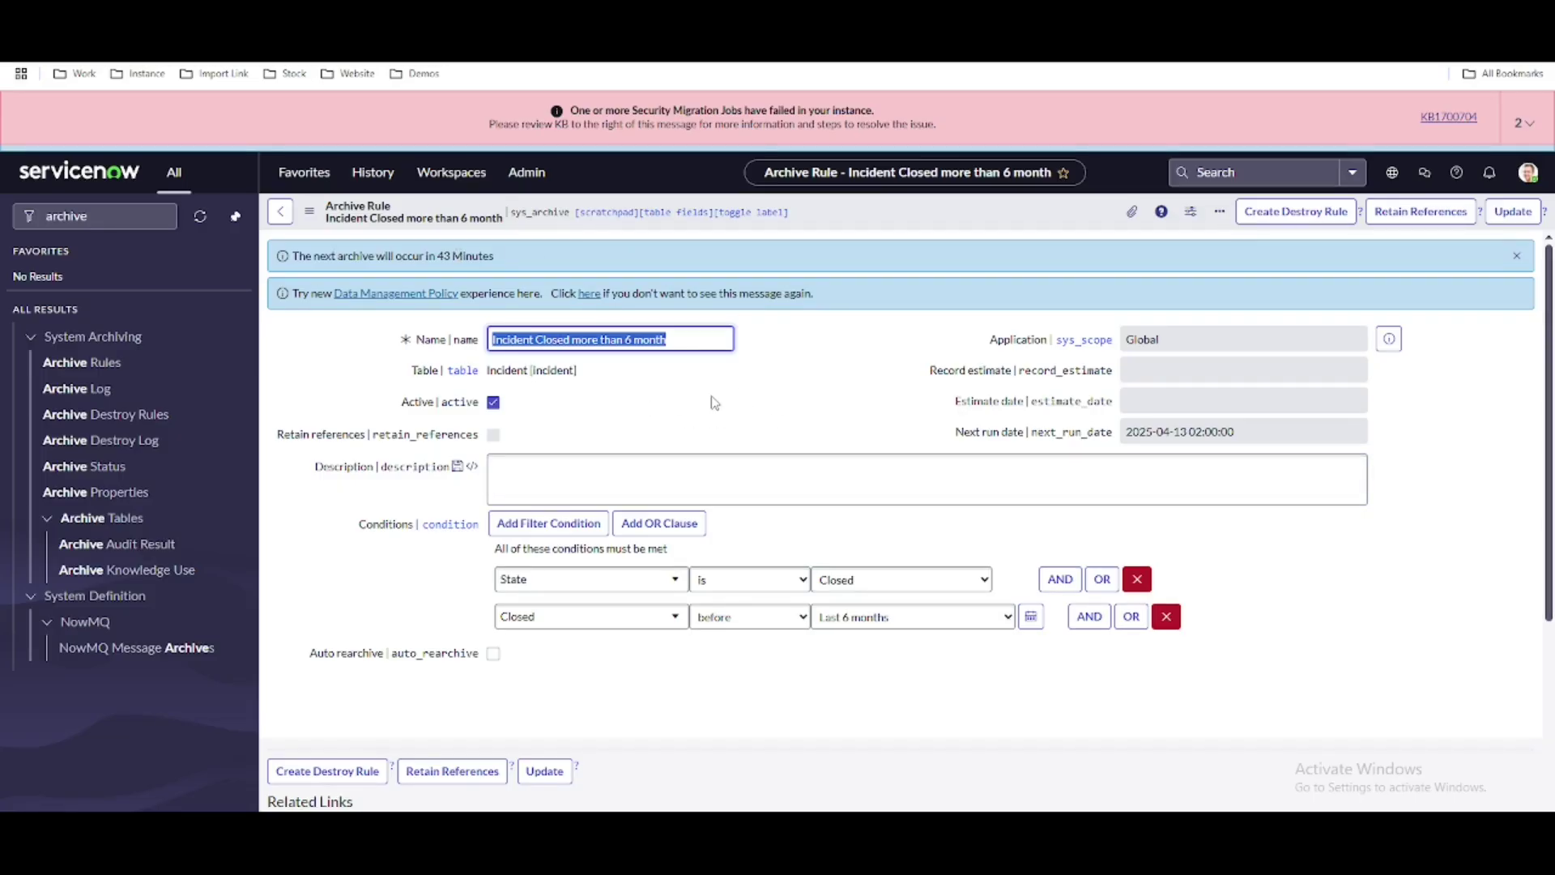
Review the saved archive rule and recalculate its archive estimate.
scroll(715, 403, down, 5)
scroll(715, 402, up, 5)
scroll(973, 315, down, 2)
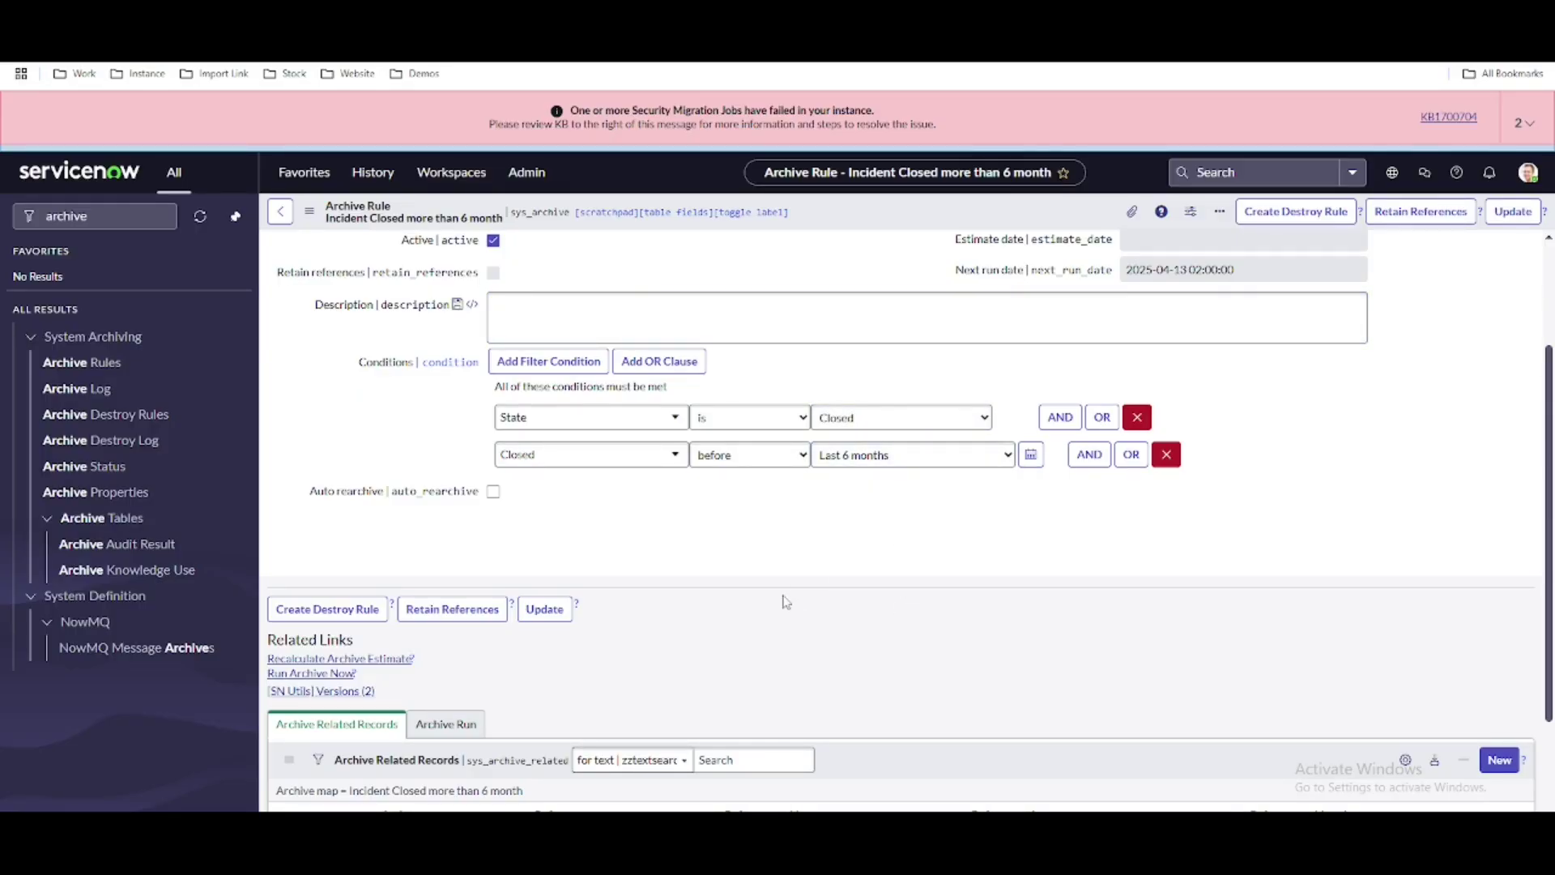
click(312, 673)
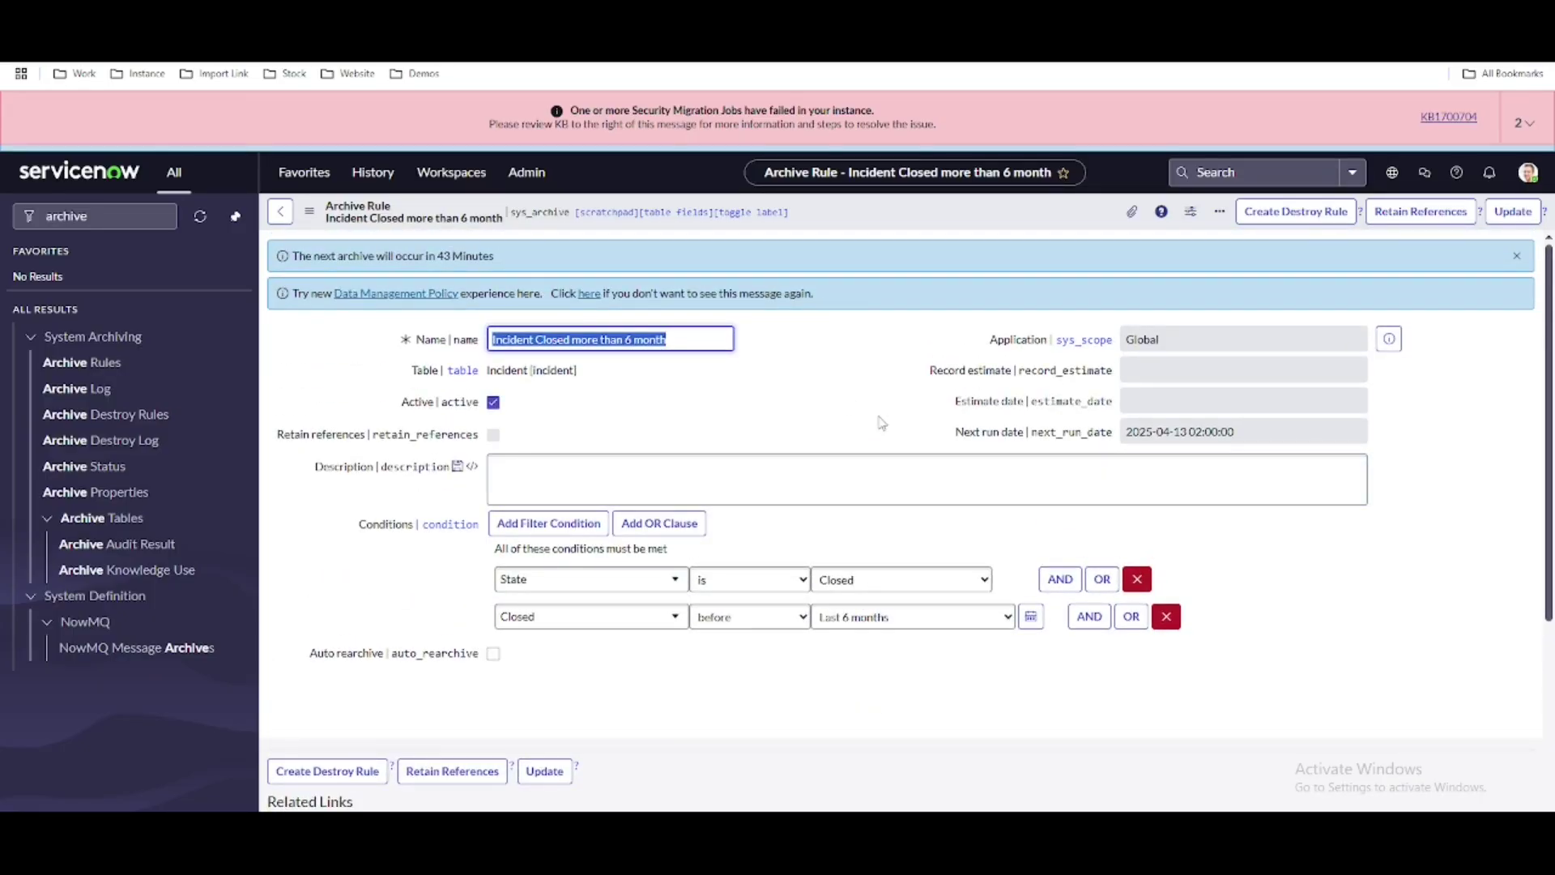
scroll(376, 511, down, 2)
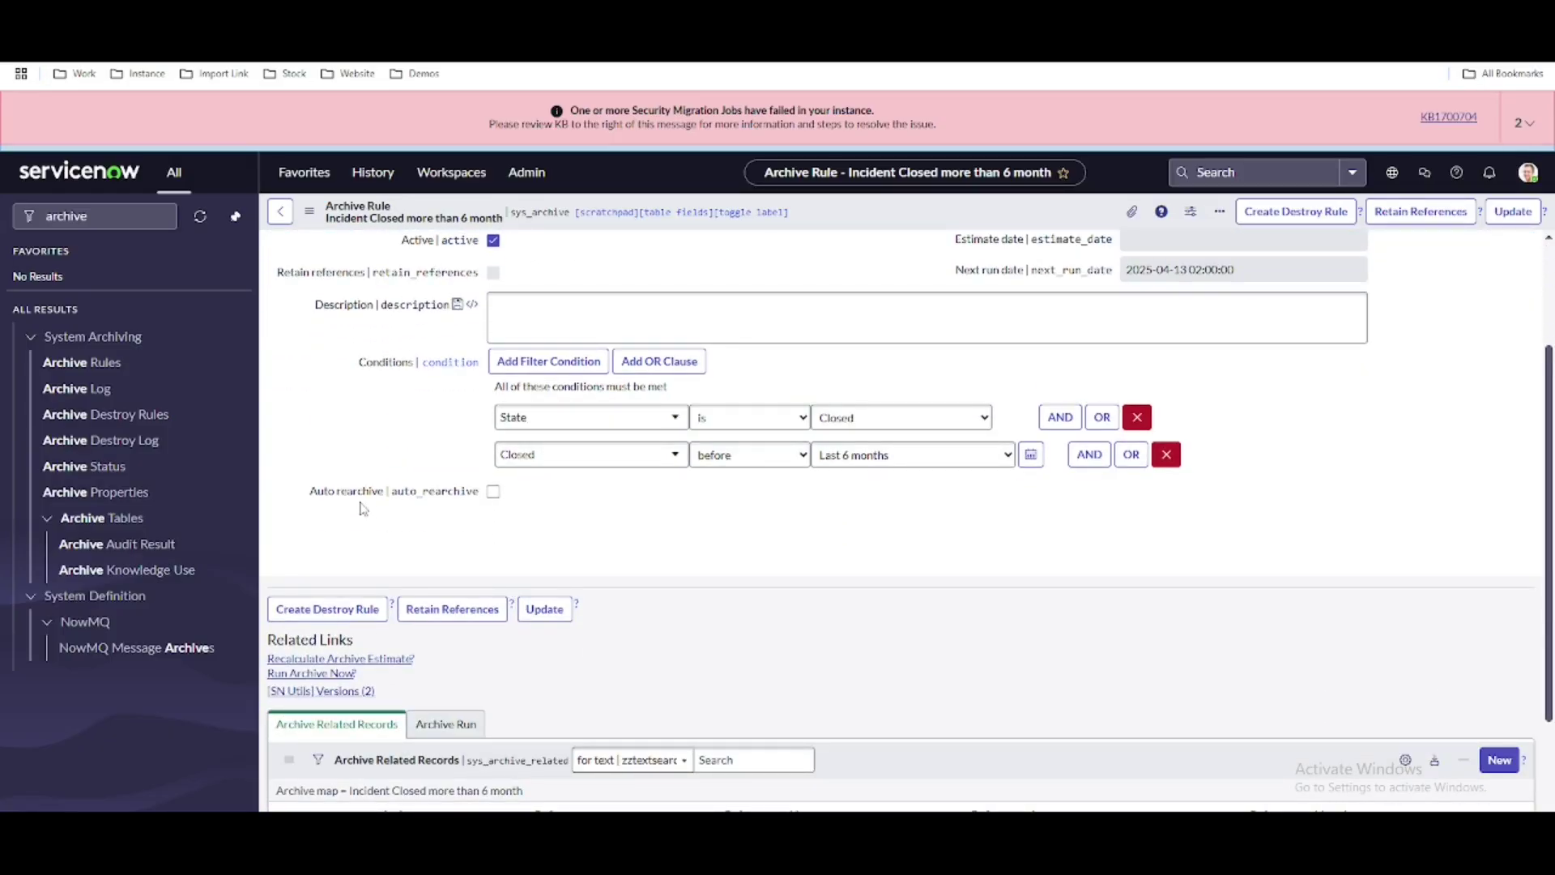
click(377, 659)
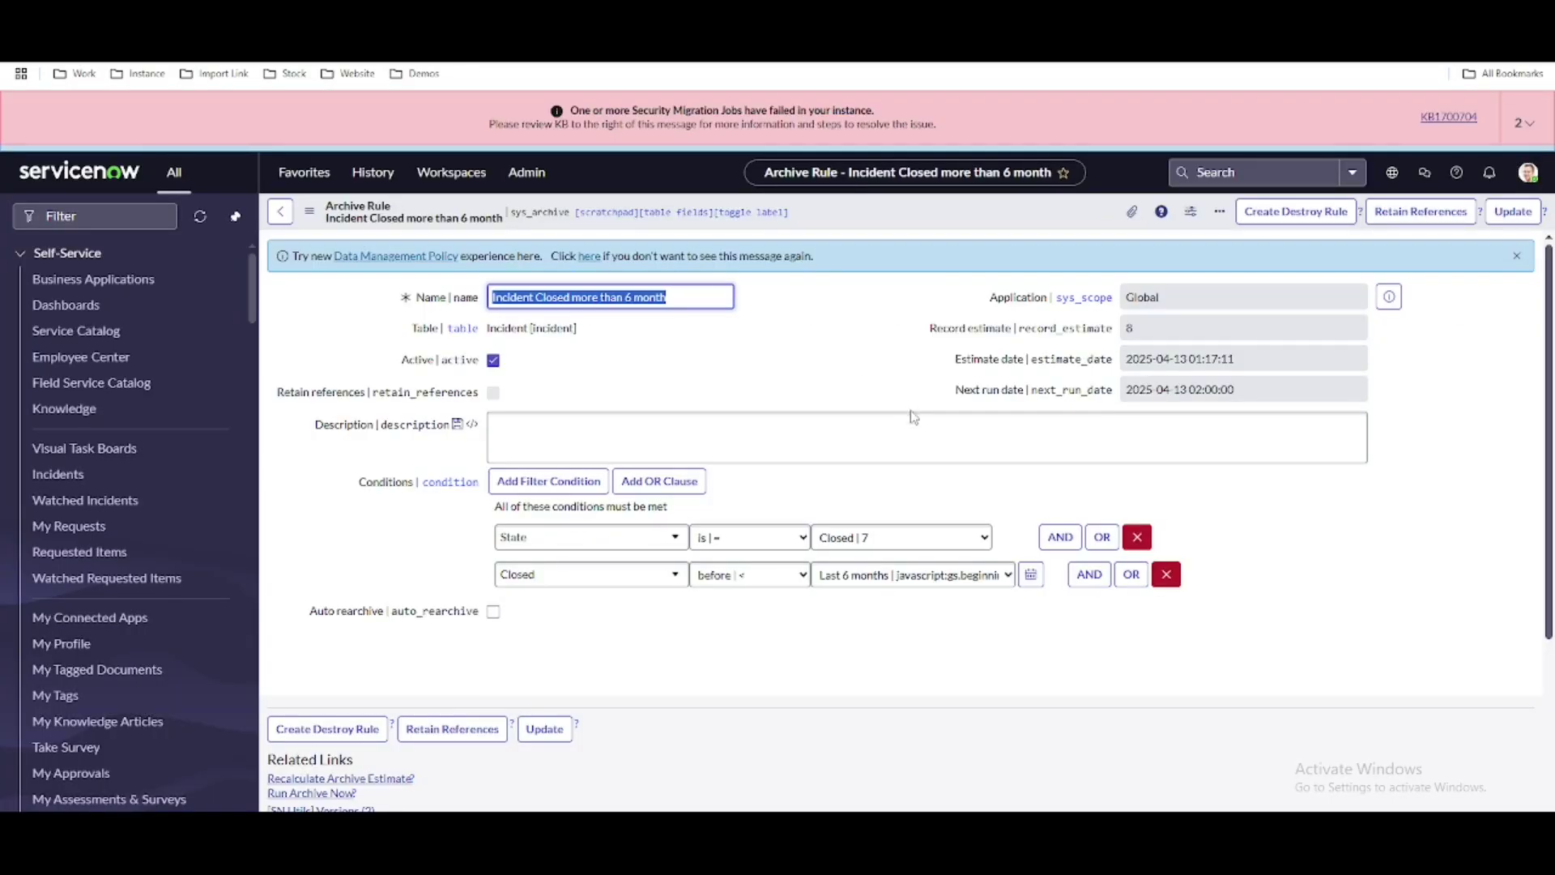
Review the rule's record estimate and next run date, and run the archive immediately.
scroll(900, 339, down, 3)
scroll(813, 499, up, 1)
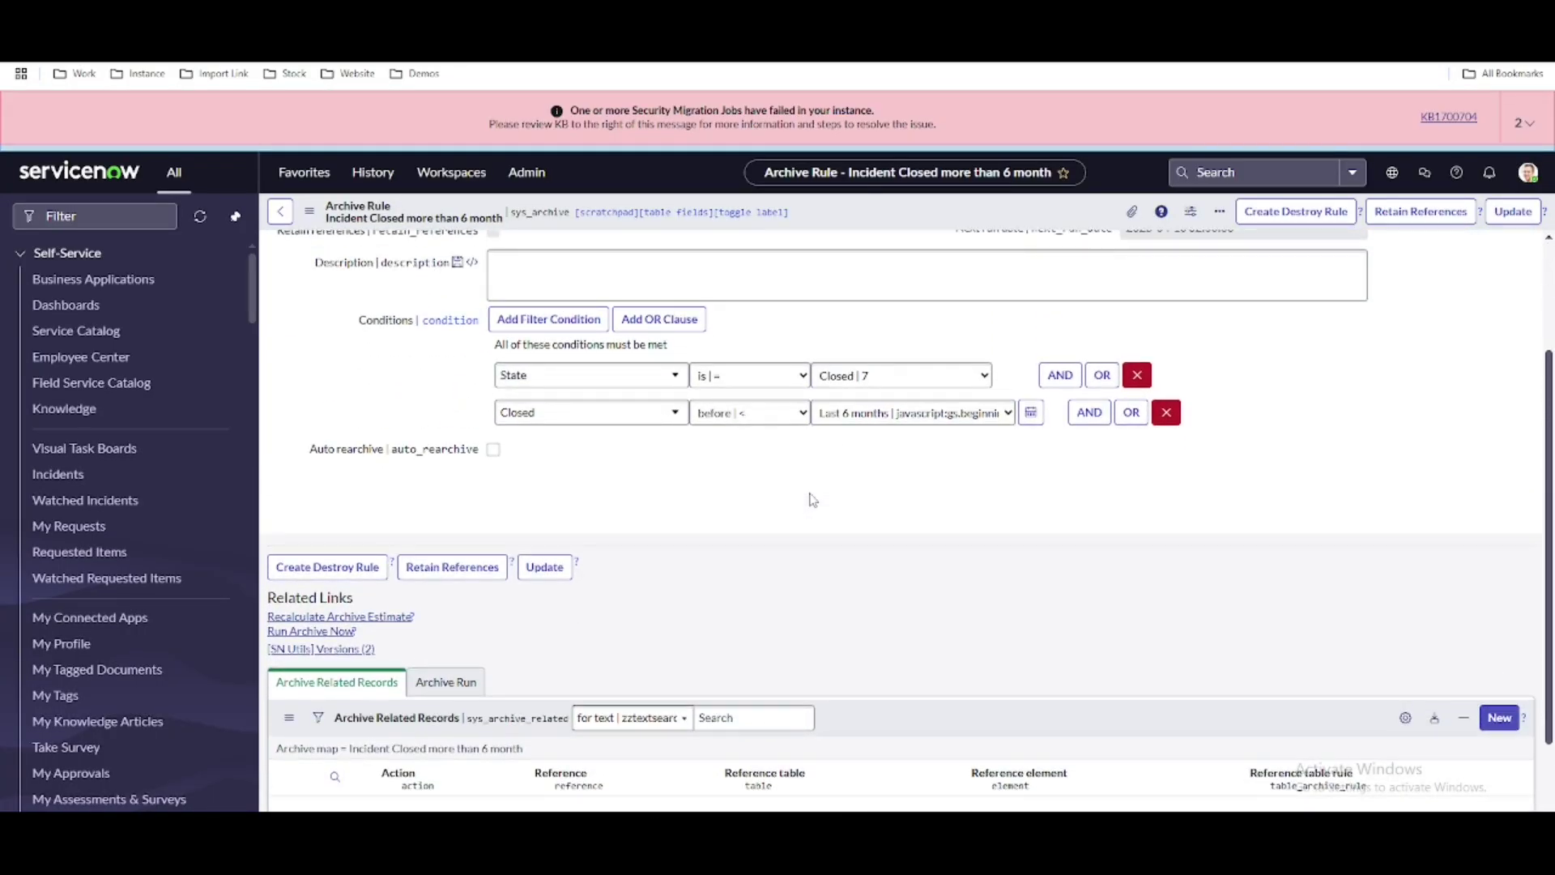
scroll(813, 499, up, 2)
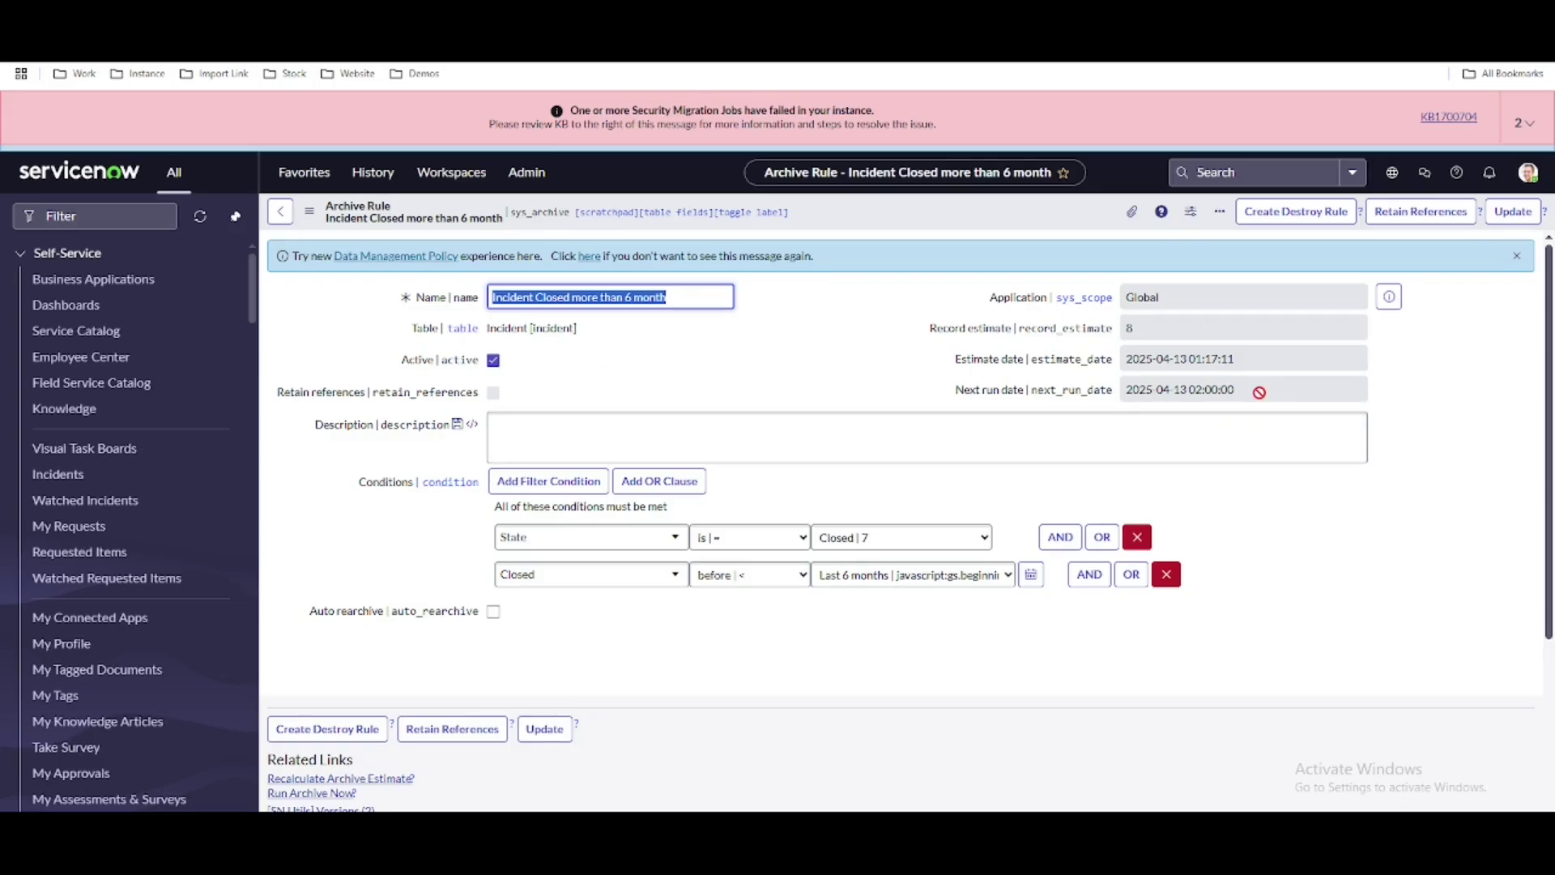
scroll(736, 485, down, 2)
scroll(736, 484, down, 1)
click(324, 551)
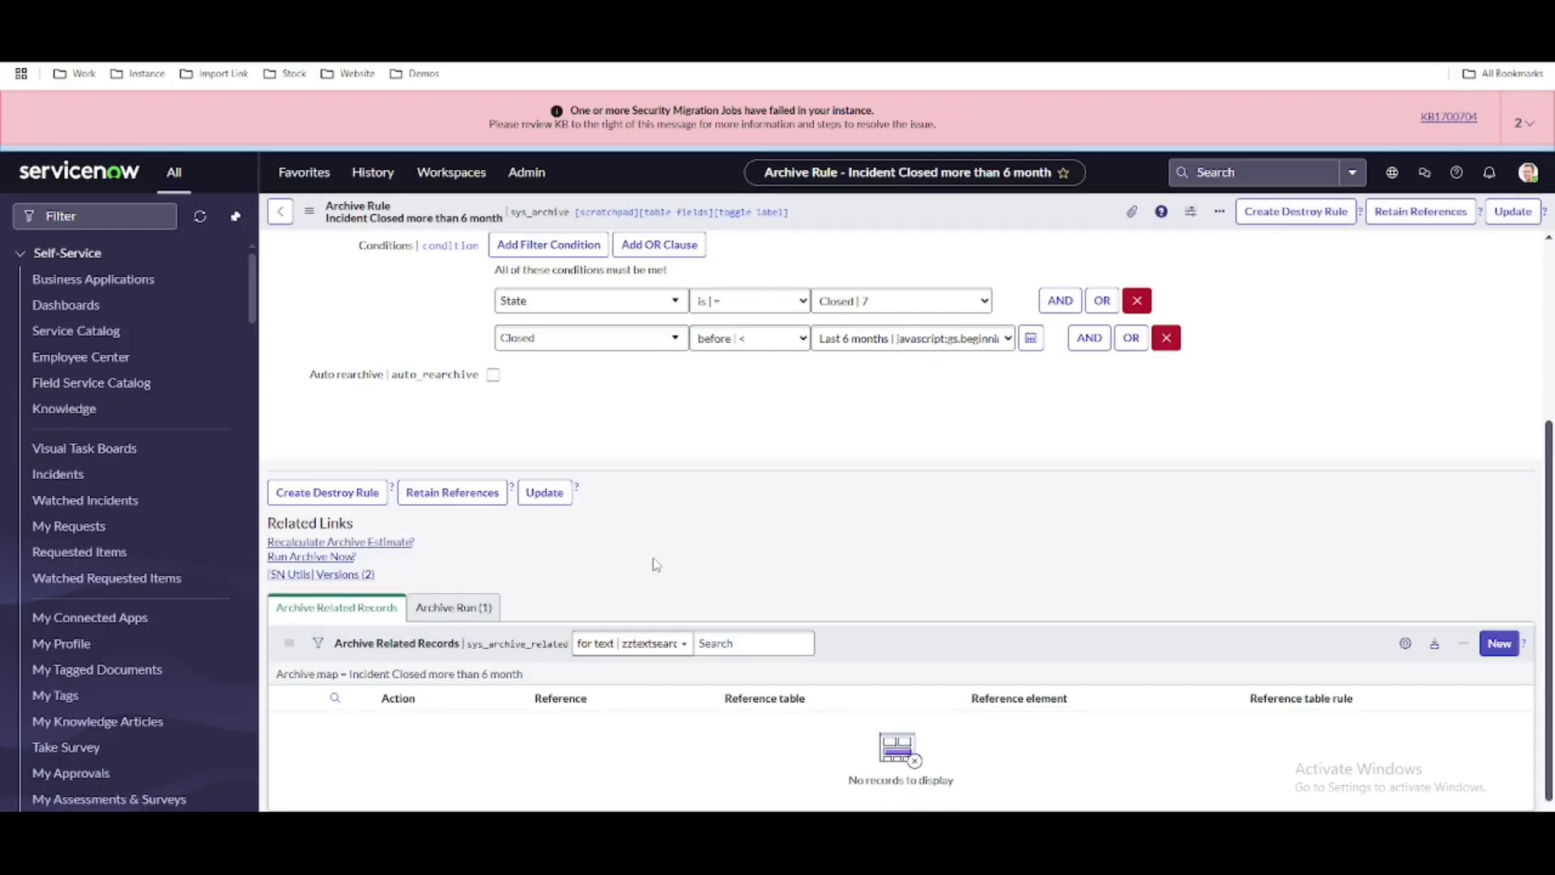
Open the rule's archive run to examine its archive log, and return to the filtered incident list.
click(474, 609)
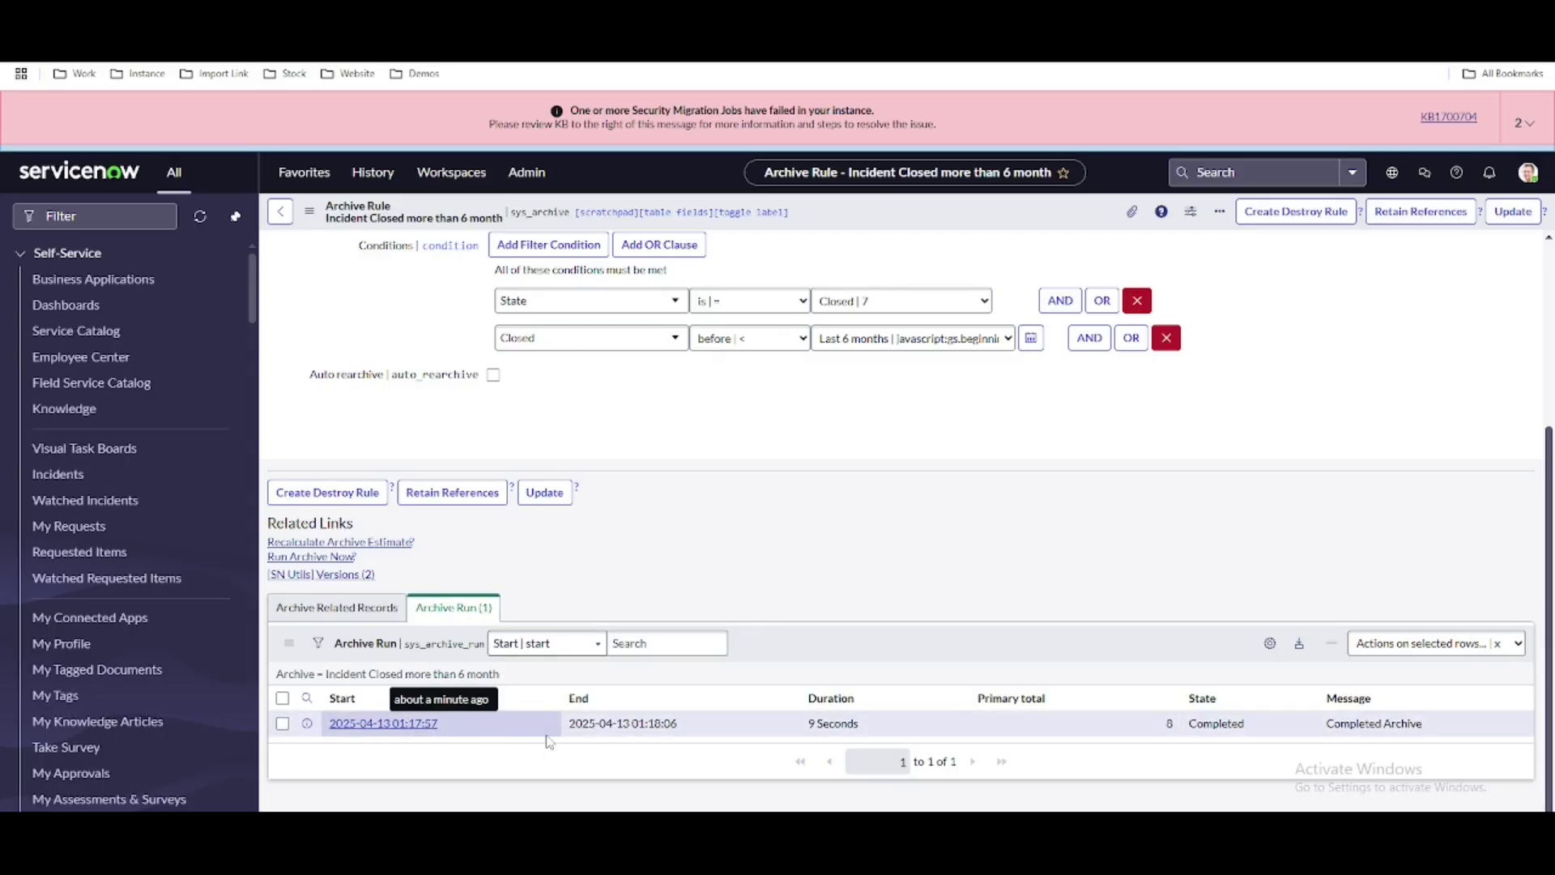
click(415, 724)
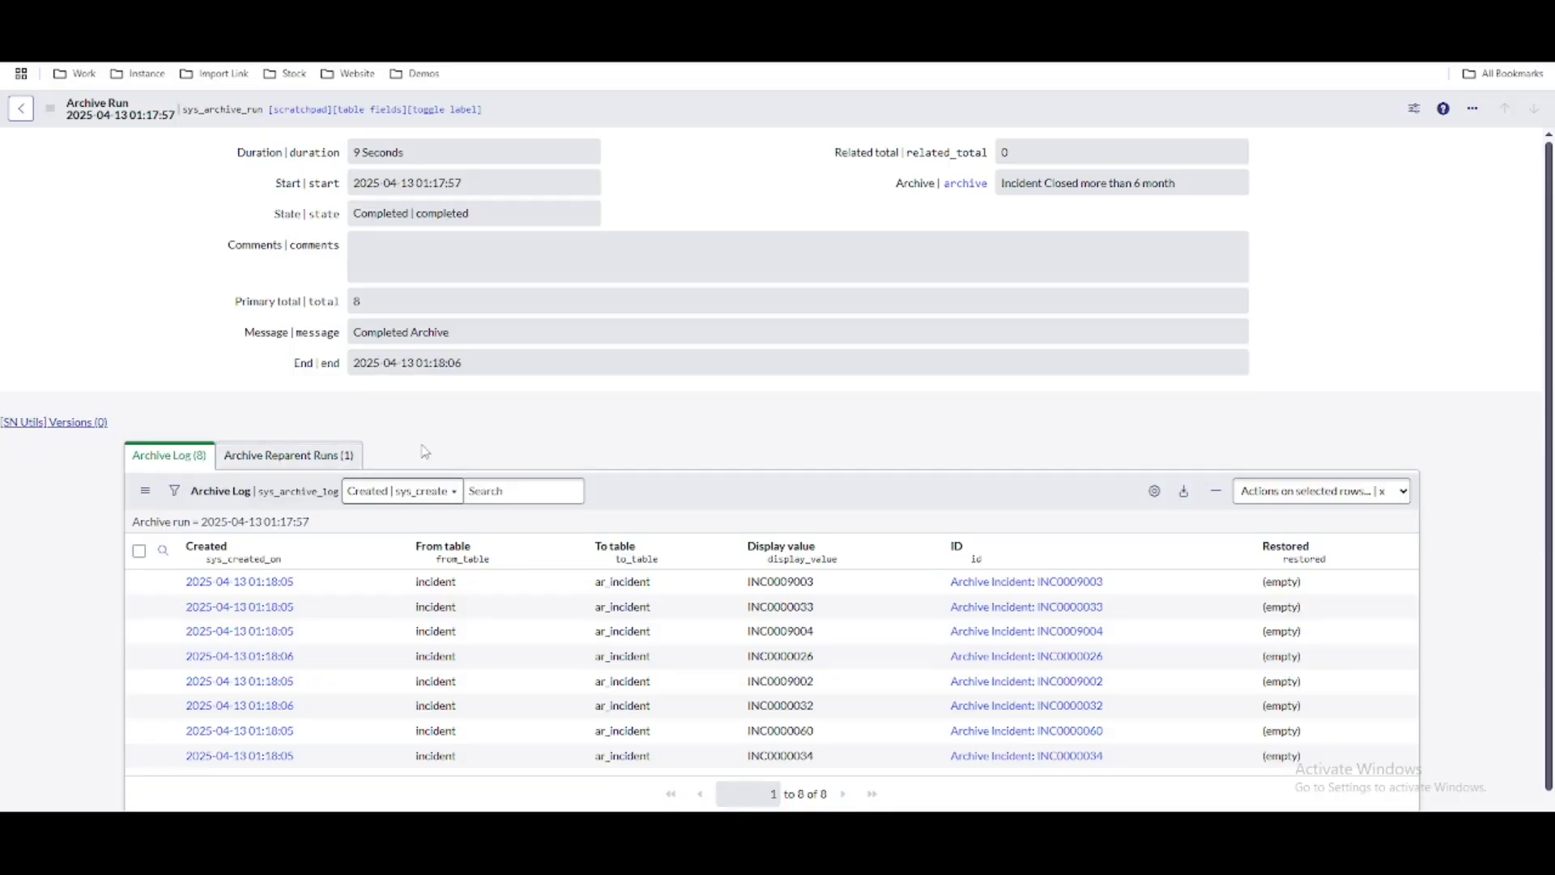
key(alt+Left)
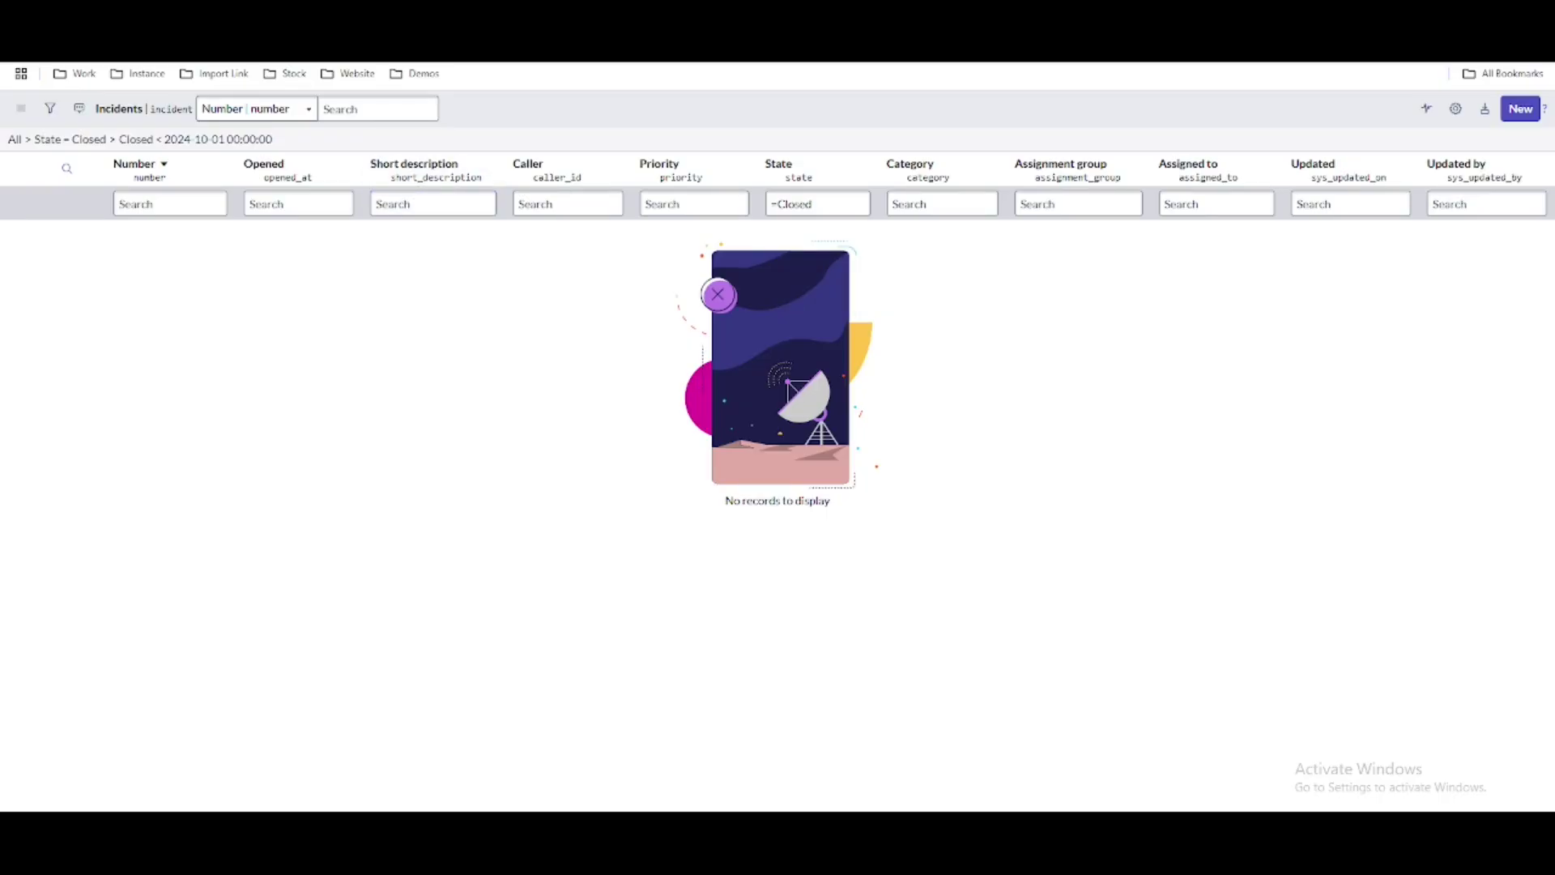
Open the list of the archived incidents table with ar_incident.LIST in the navigator.
click(97, 49)
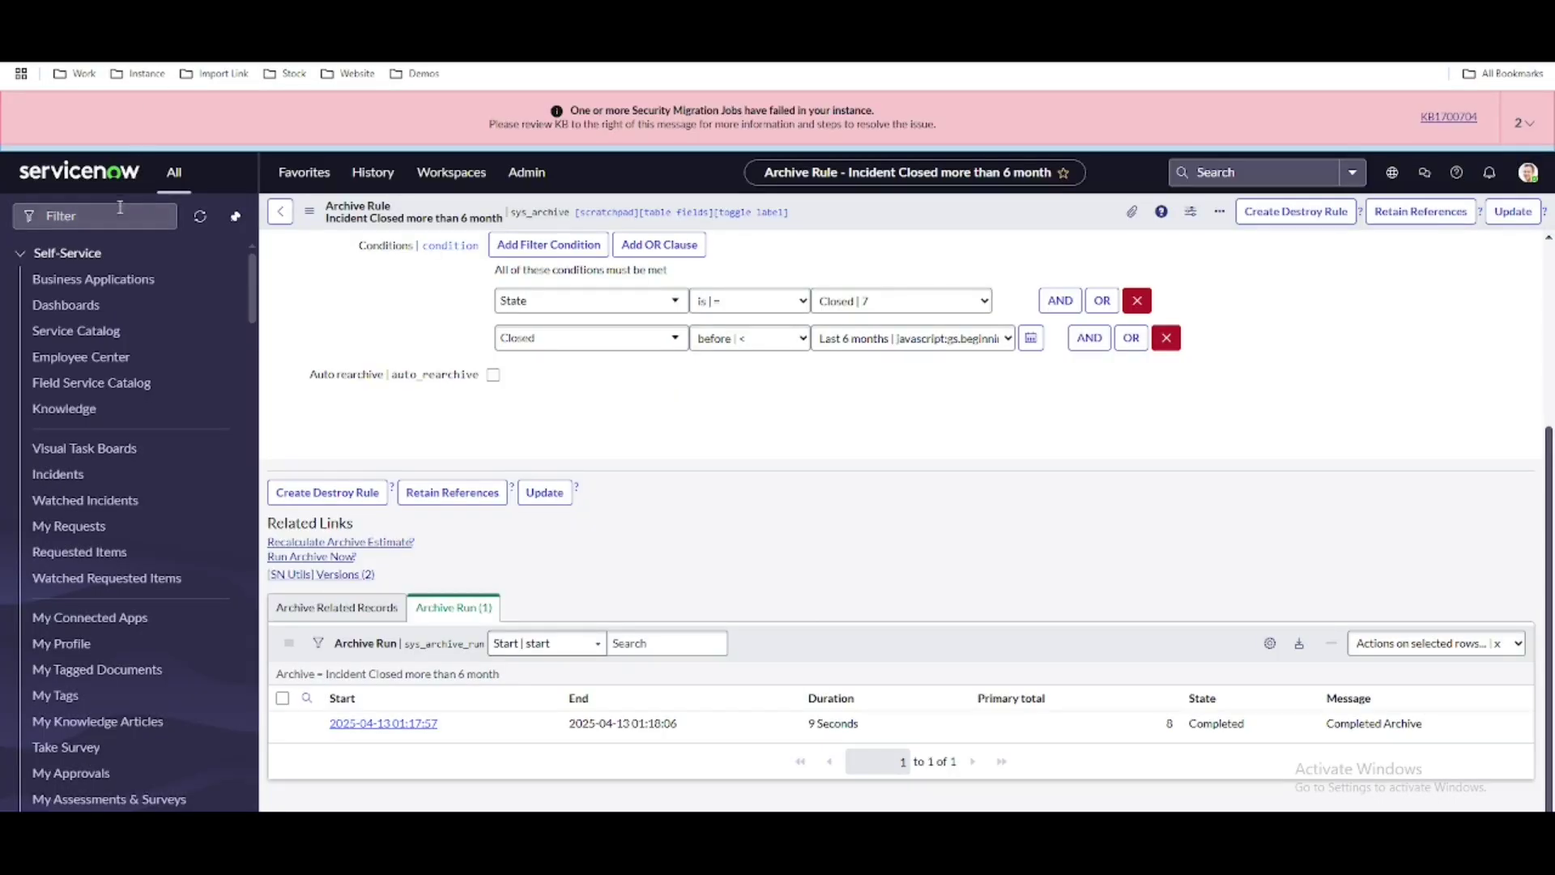
text(ar)
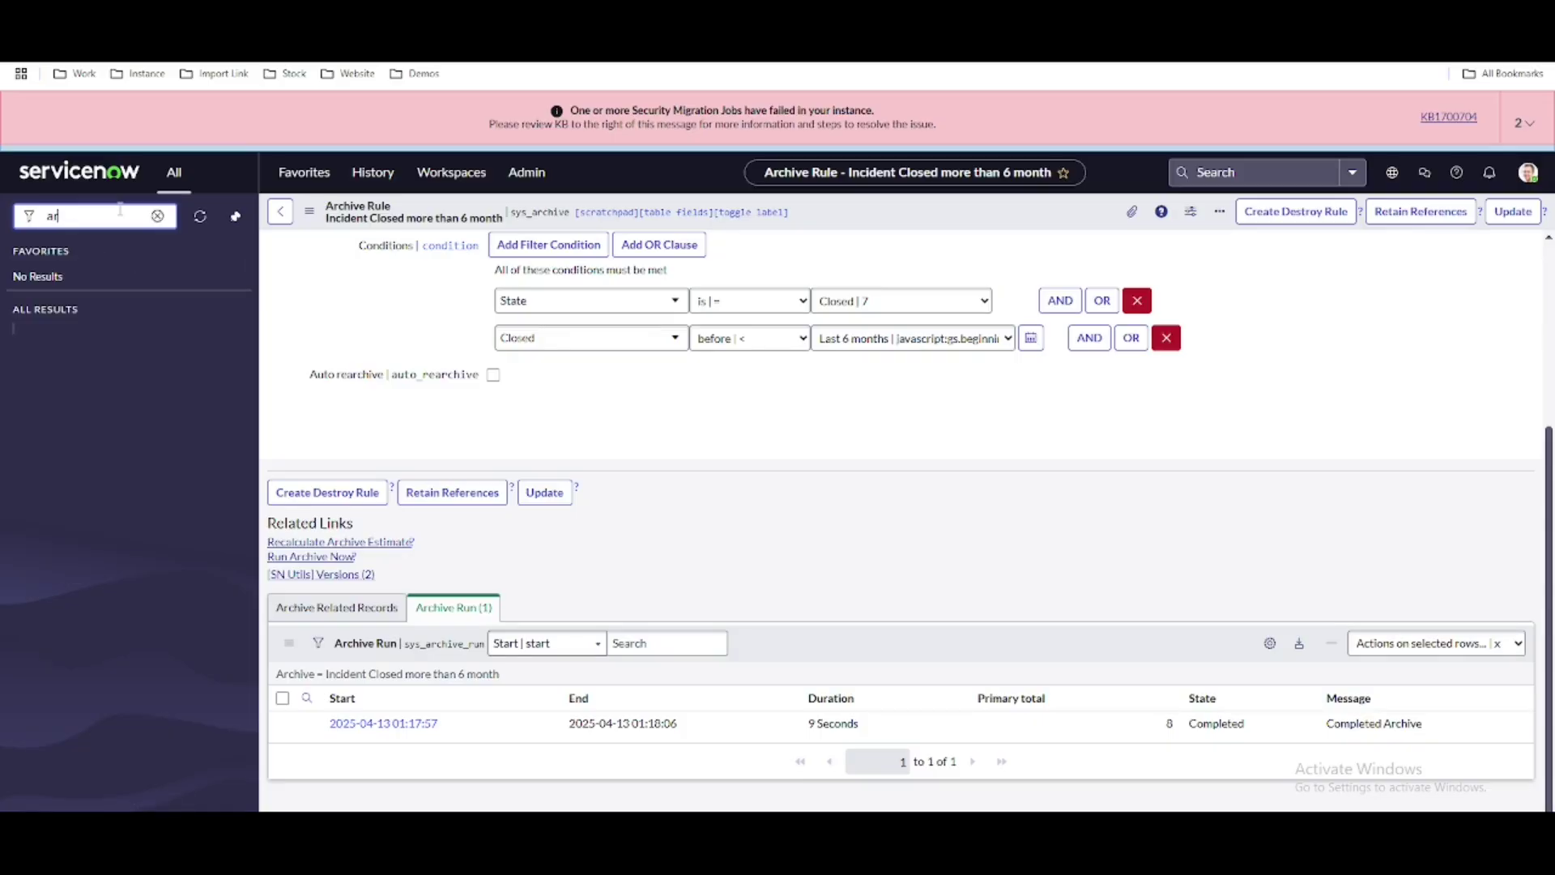
text(_incident)
text(.LIS)
text(ST)
key(BackSpace)
text(T)
key(Return)
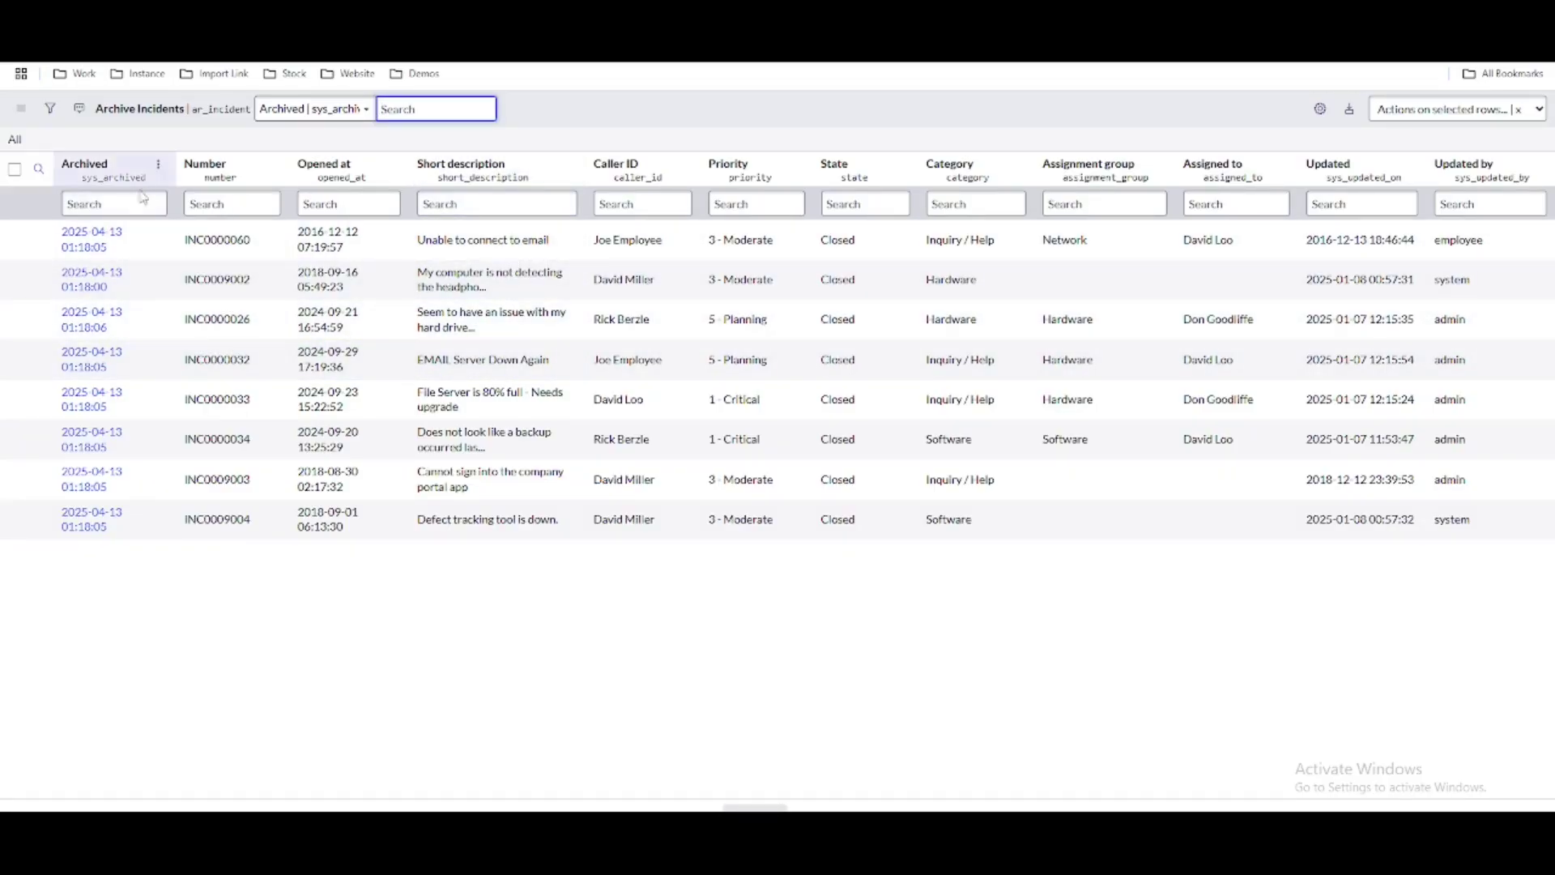
Open the archived incident "Unable to connect to email" and review its related records, resolution information and restore options.
click(83, 246)
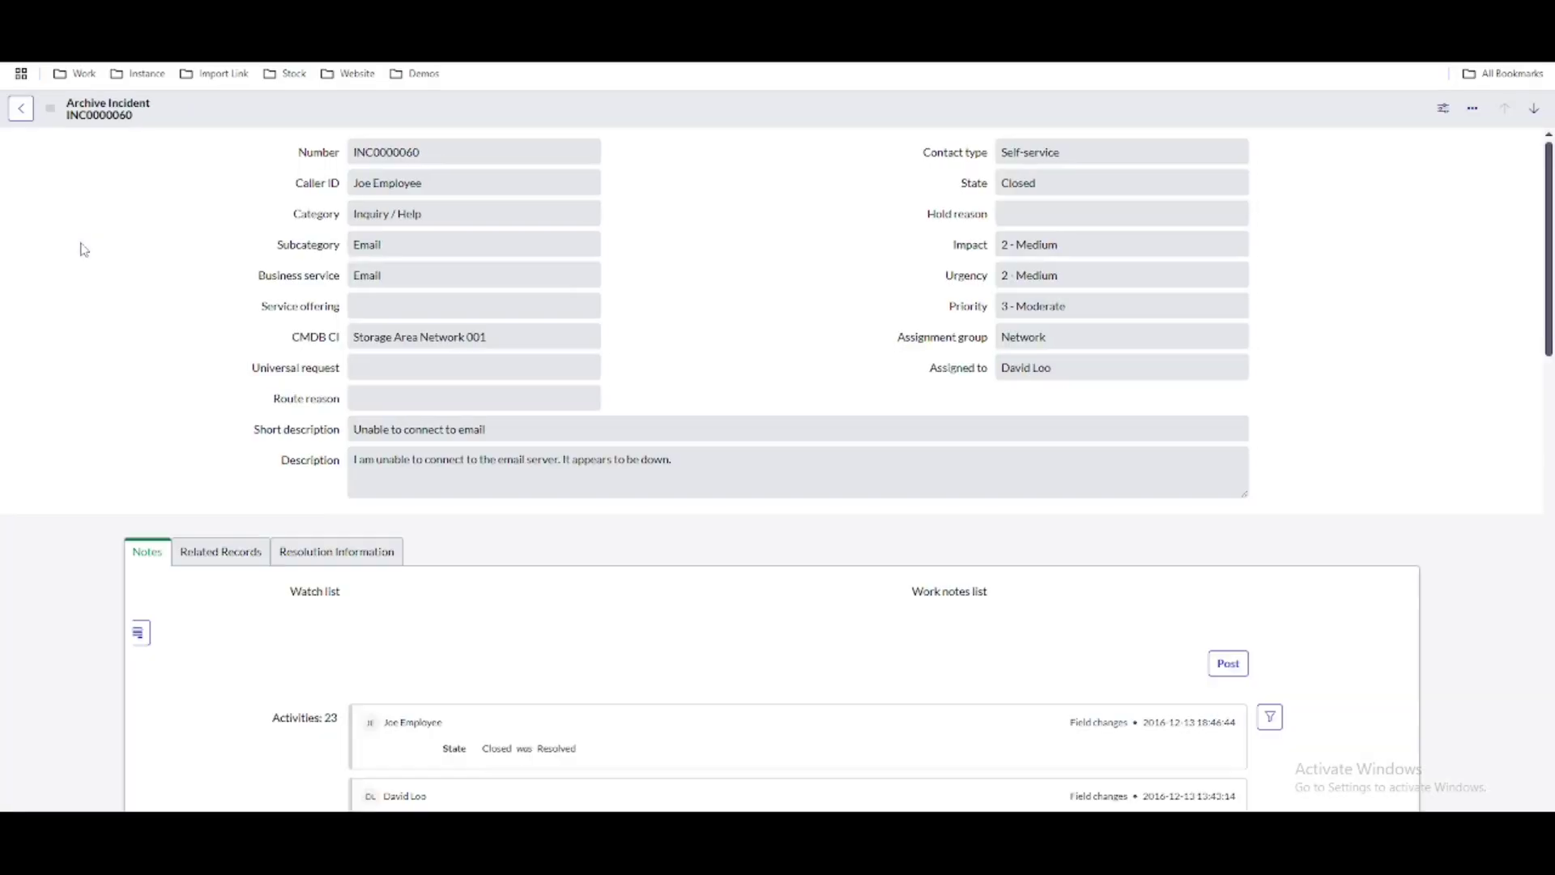
double_click(81, 247)
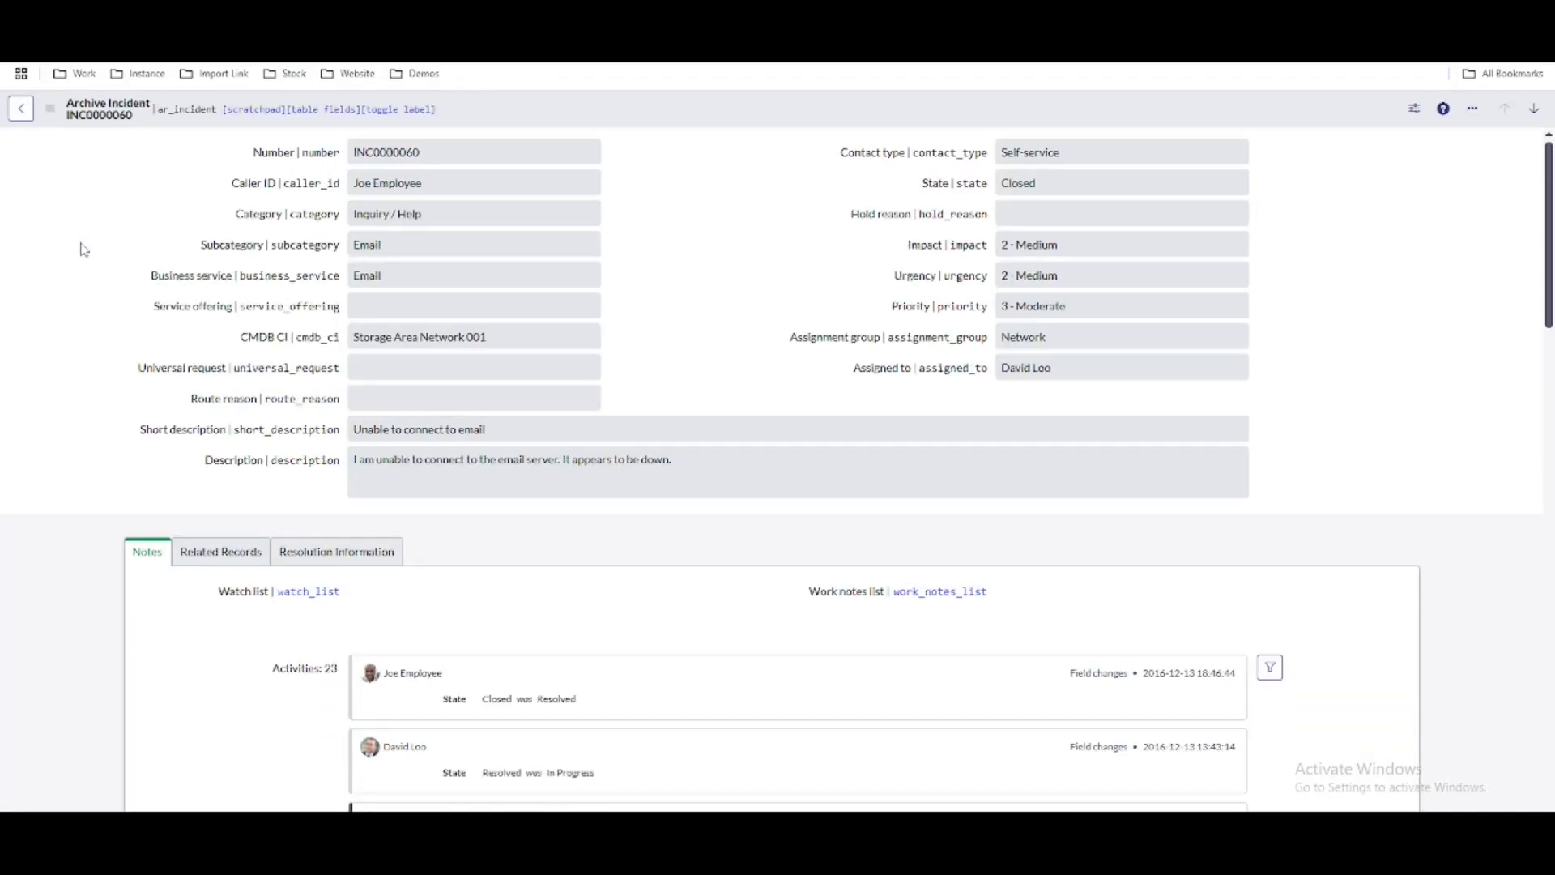
click(220, 552)
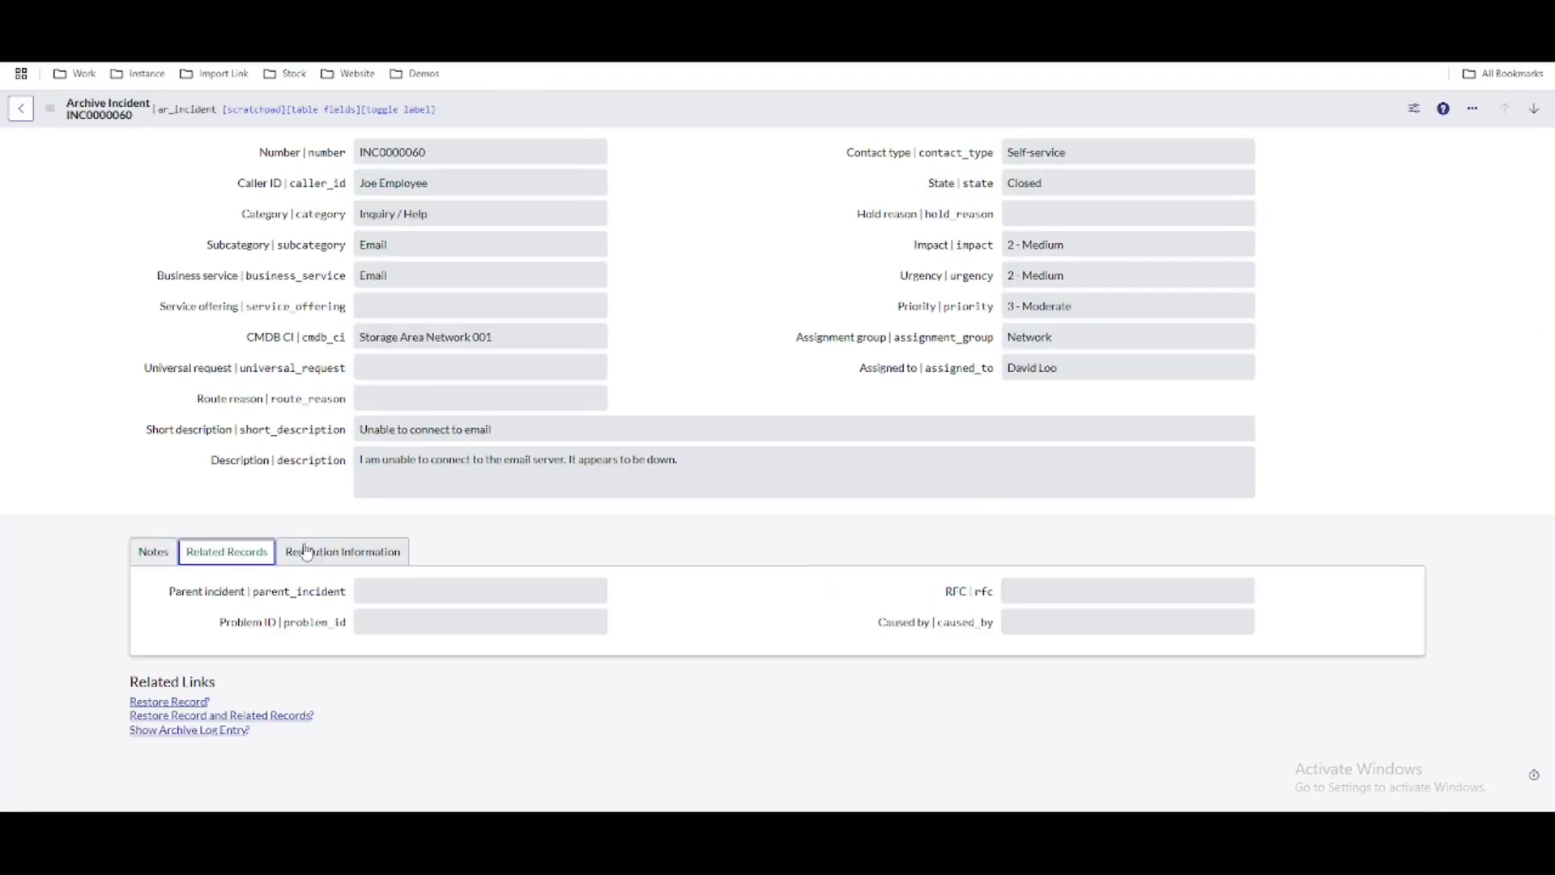
click(341, 554)
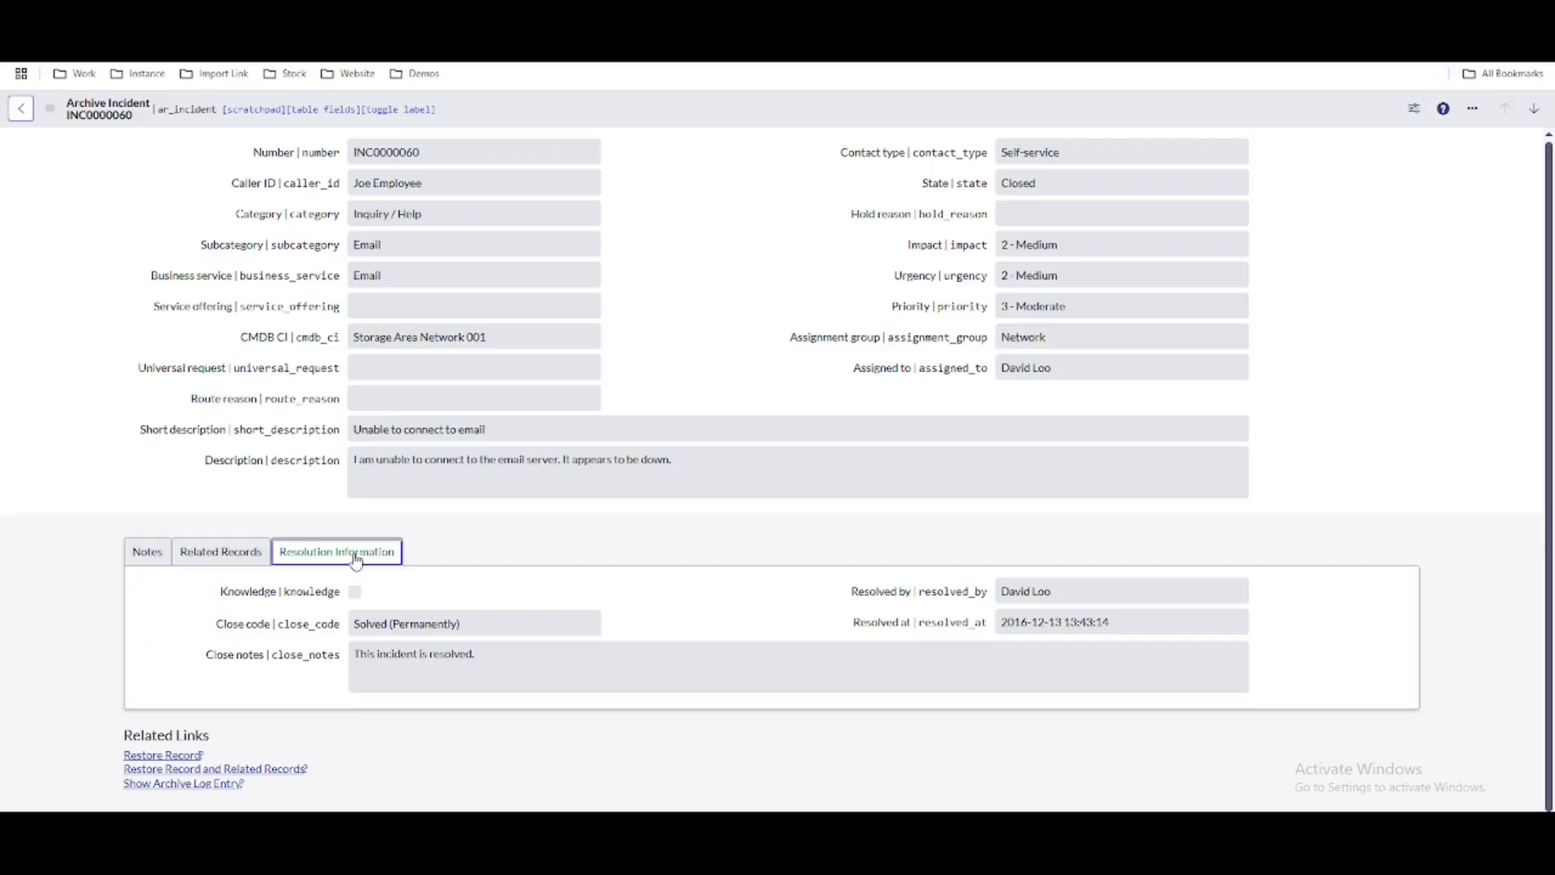
click(147, 758)
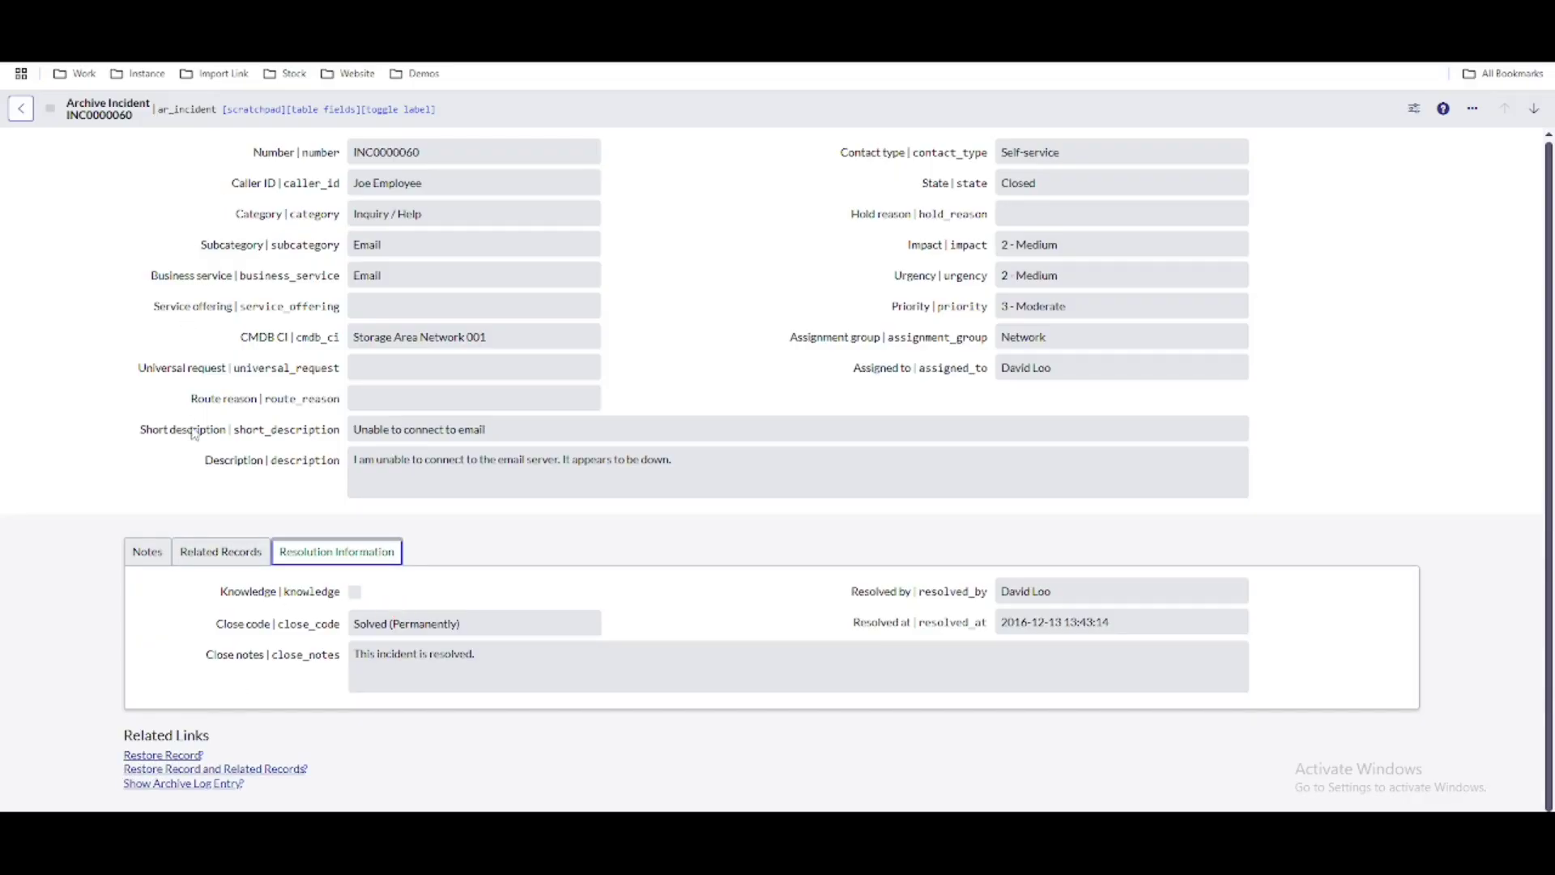